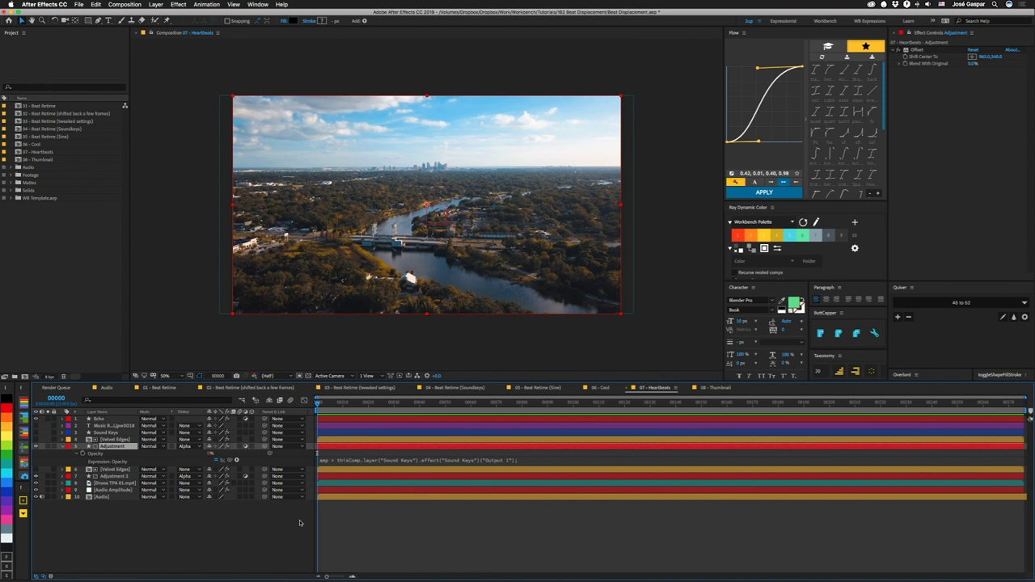
Step: Preview the Heartbeats composition, then switch to the Audio composition with its music waveform
key(space)
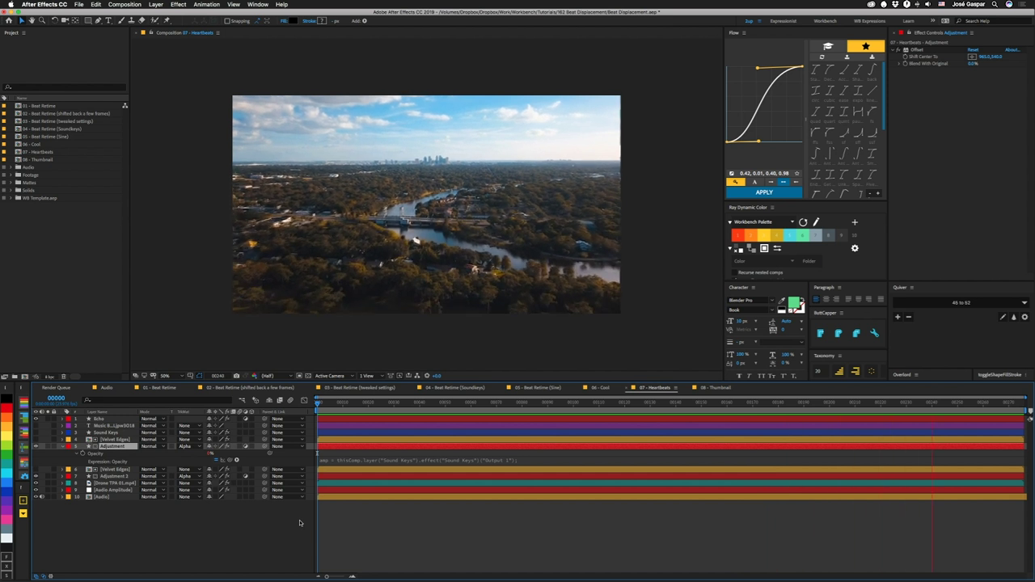
key(space)
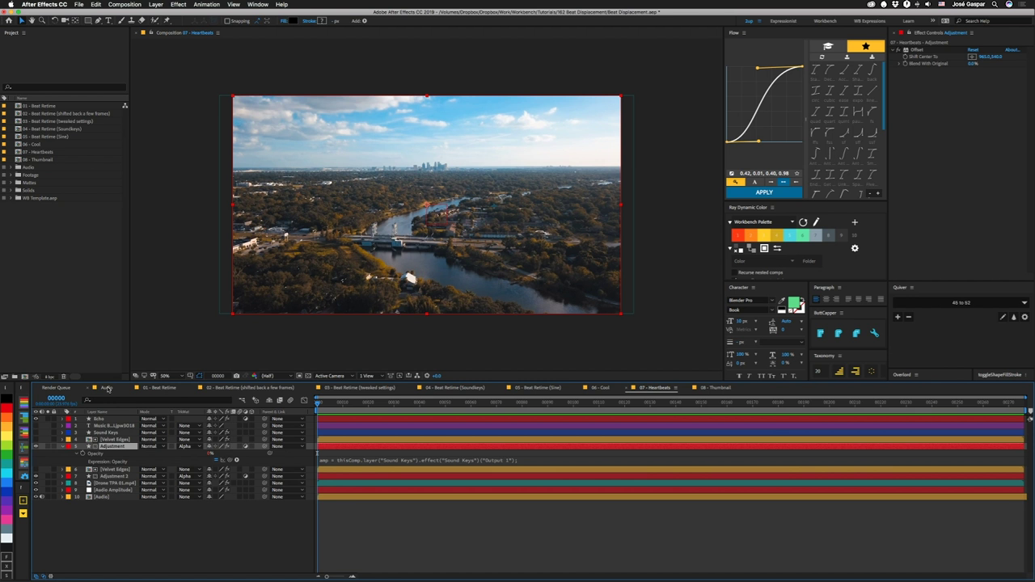
click(106, 388)
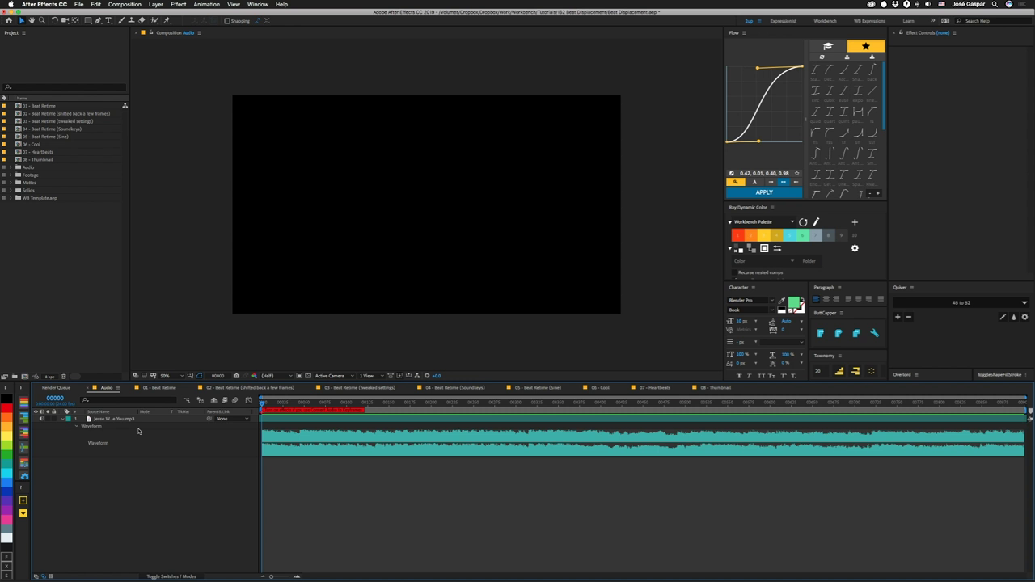
Step: In 01 - Beat Retime, expand the Audio layer's two High-Low Pass effects and preview the filtered music
click(162, 388)
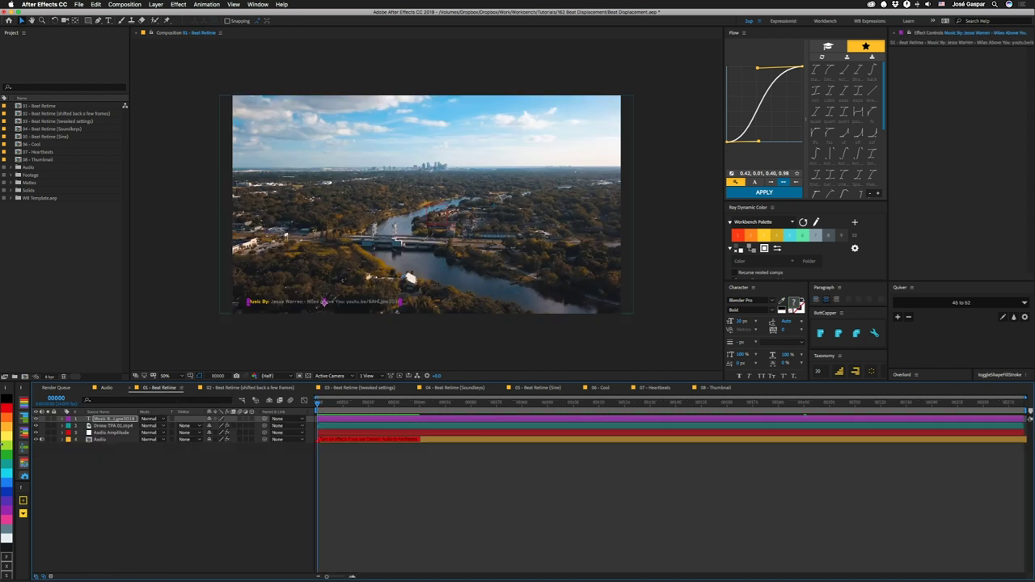
click(585, 545)
click(120, 439)
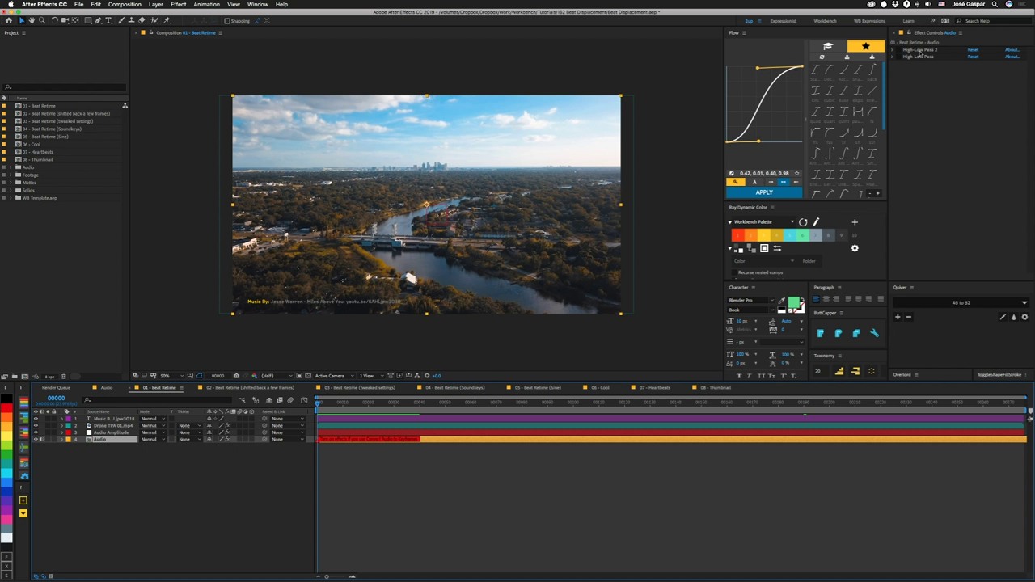
click(893, 50)
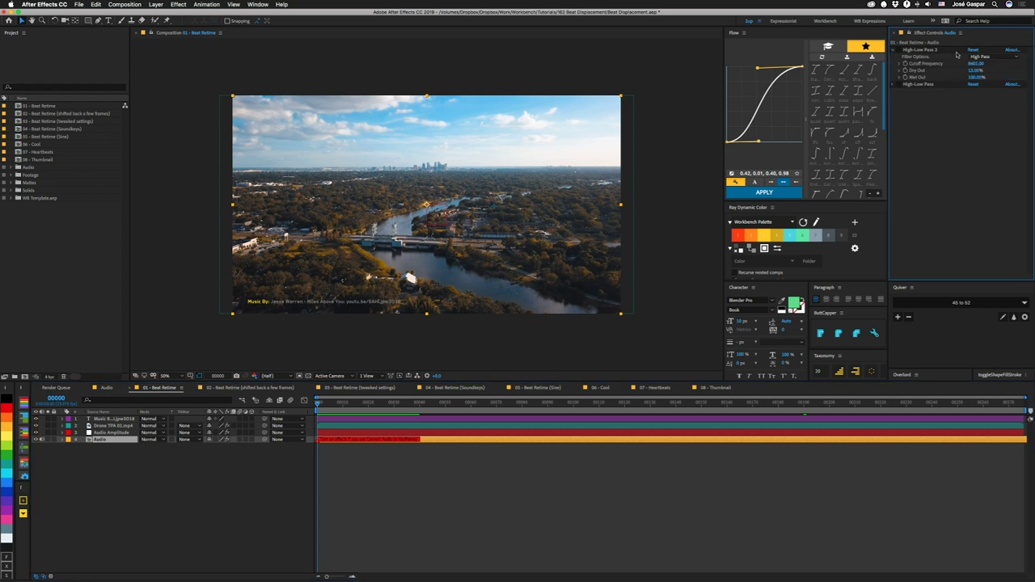
click(894, 84)
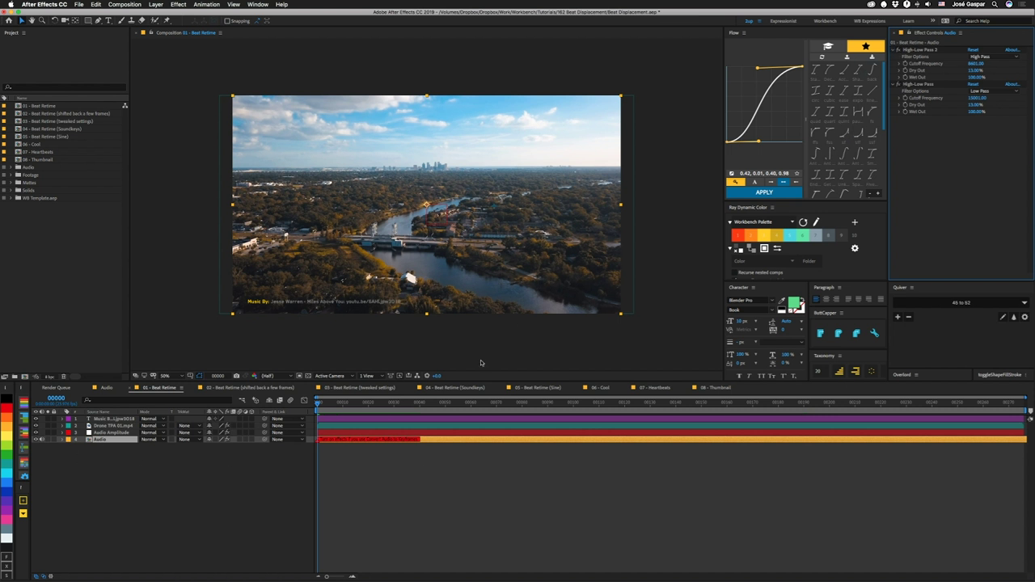
key(space)
key(space)
Step: Convert the Audio layer's music to keyframes via Keyframe Assistant > Convert Audio to Keyframes
right_click(111, 442)
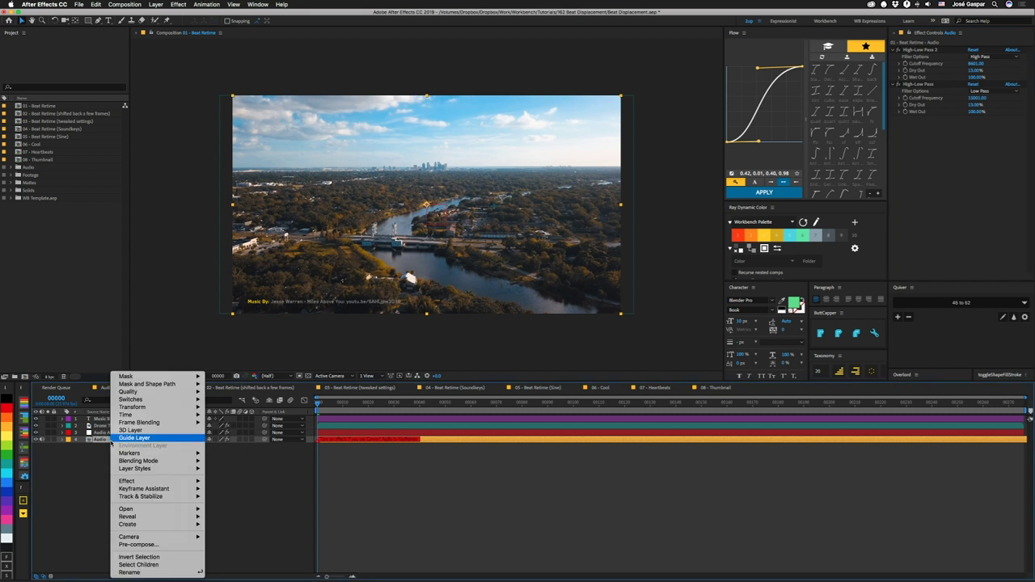
mouse_move(143, 491)
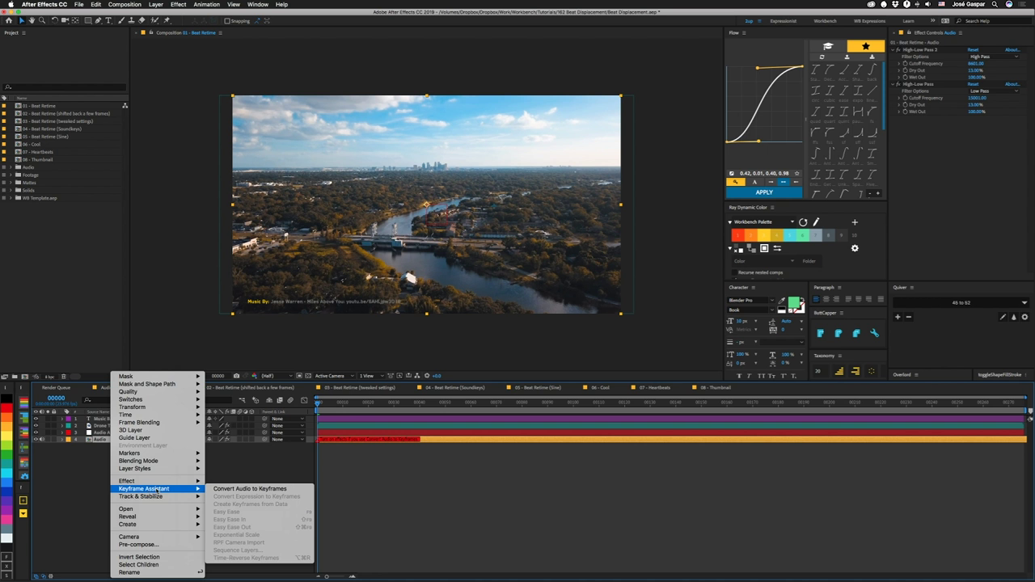
click(266, 490)
Step: Recheck the Audio layer's effects and preview the composition with the playback volume raised
click(108, 440)
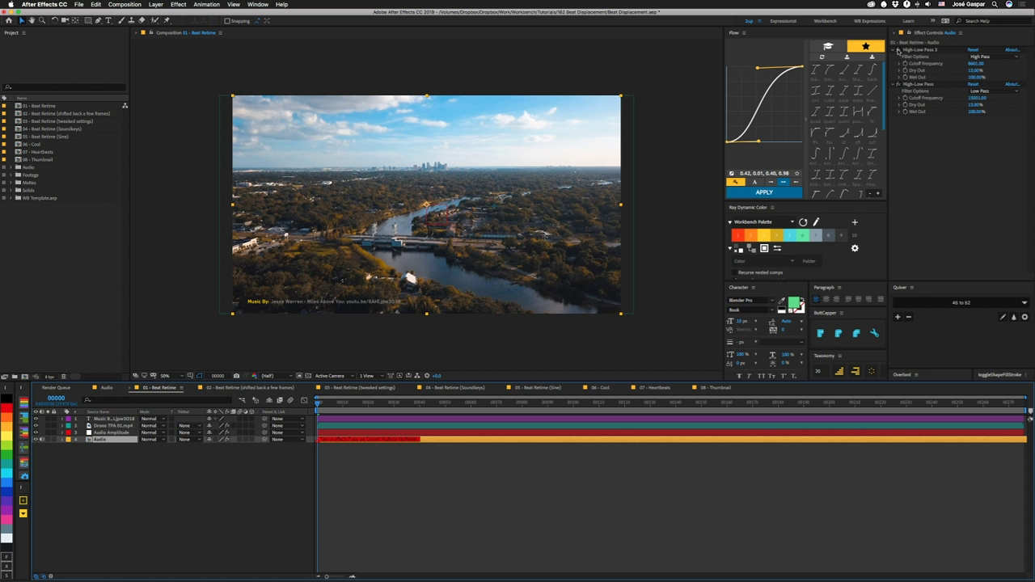
click(900, 63)
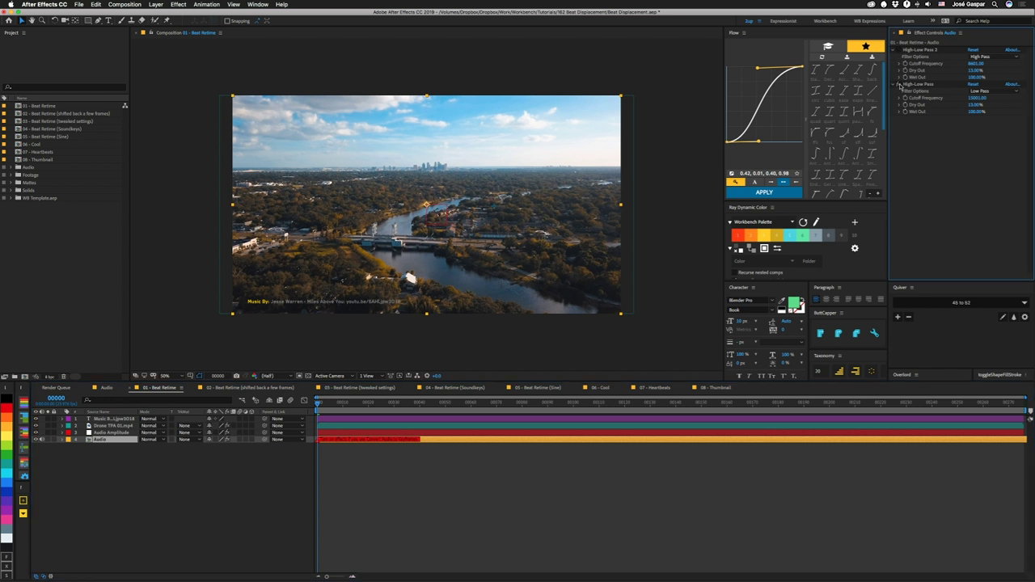
click(239, 503)
key(space)
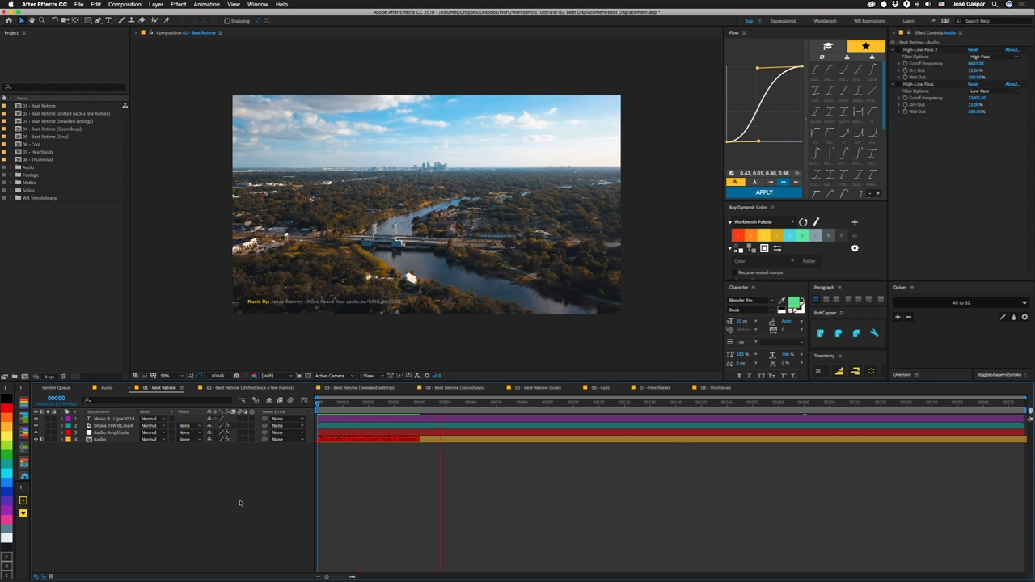
key(XF86AudioRaiseVolume)
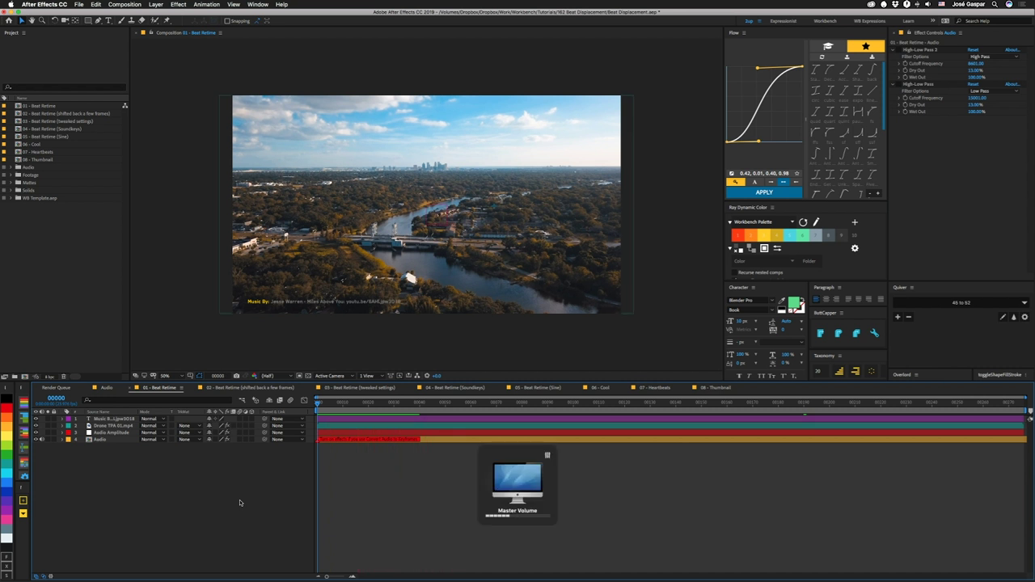
Step: Delete the Left Channel and Right Channel effects from the Audio Amplitude layer
click(99, 433)
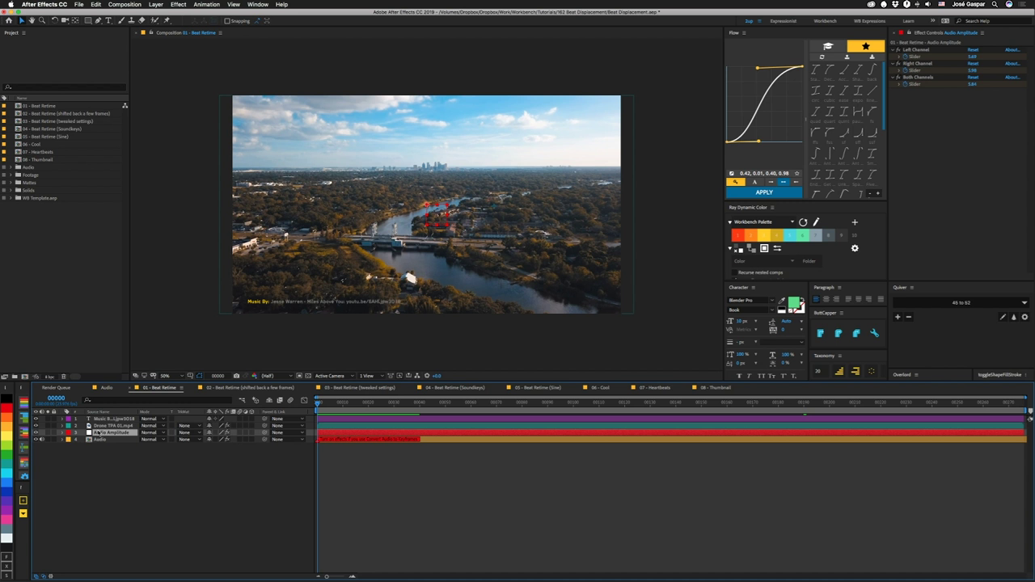
key(u)
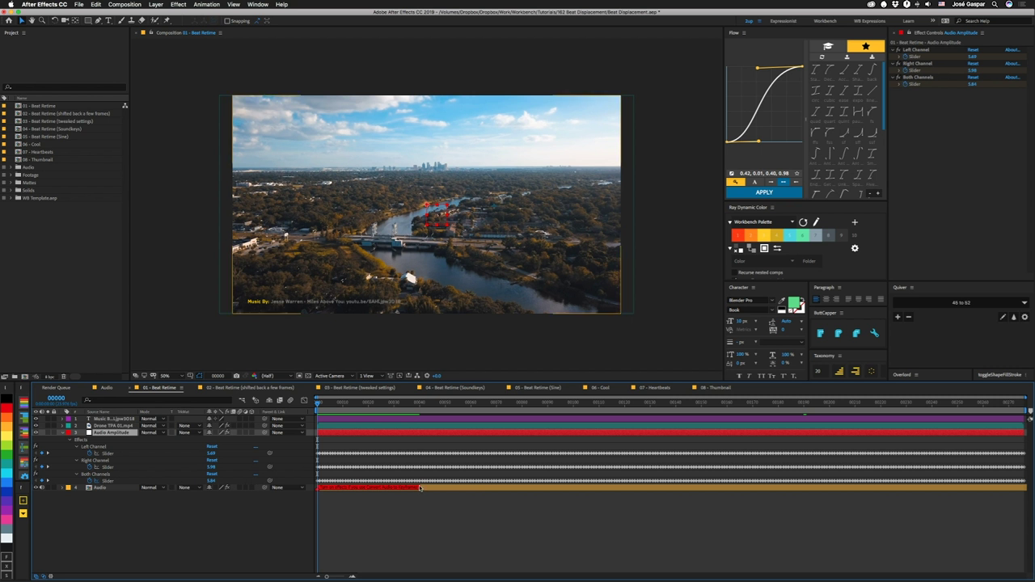
click(913, 50)
shift+click(914, 63)
key(Delete)
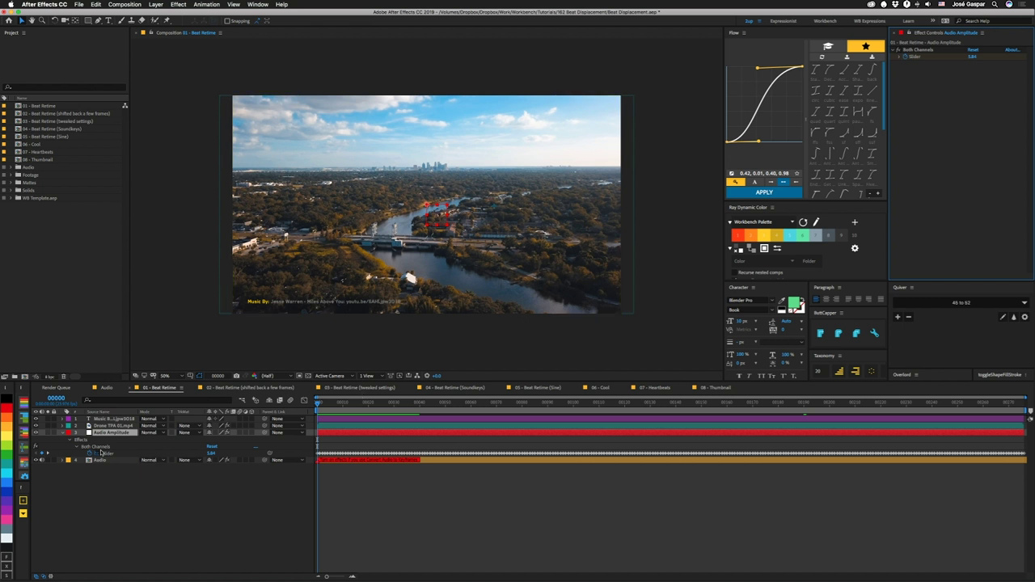
Step: Inspect the Both Channels Slider curve in the Graph Editor, then return to layer bars
click(304, 400)
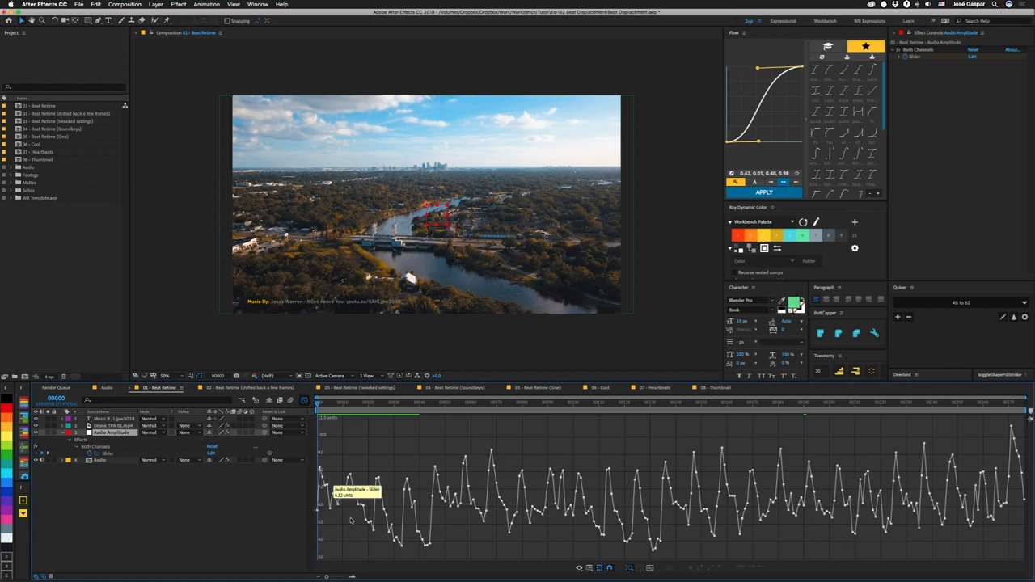
mouse_move(1011, 426)
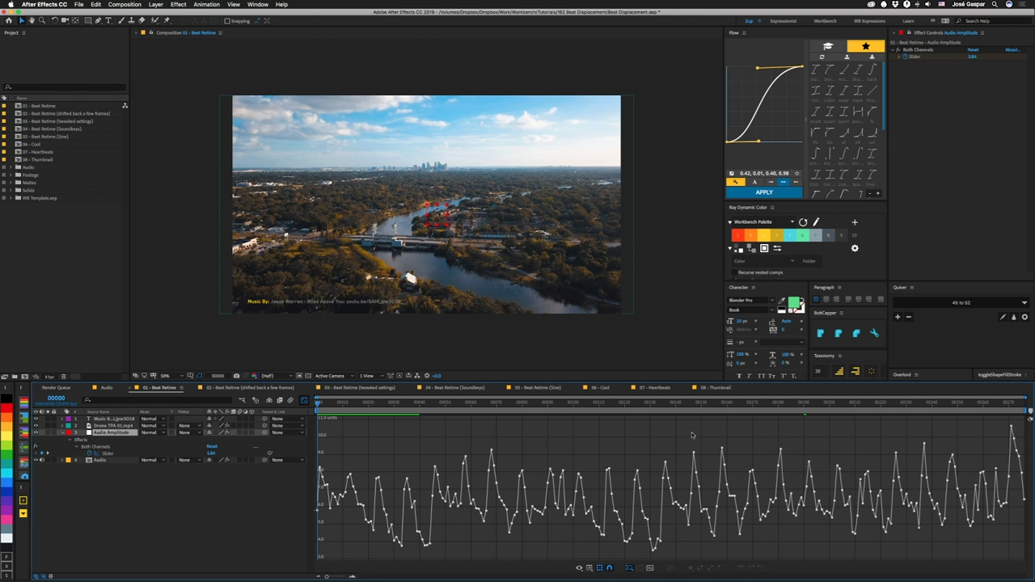
click(304, 402)
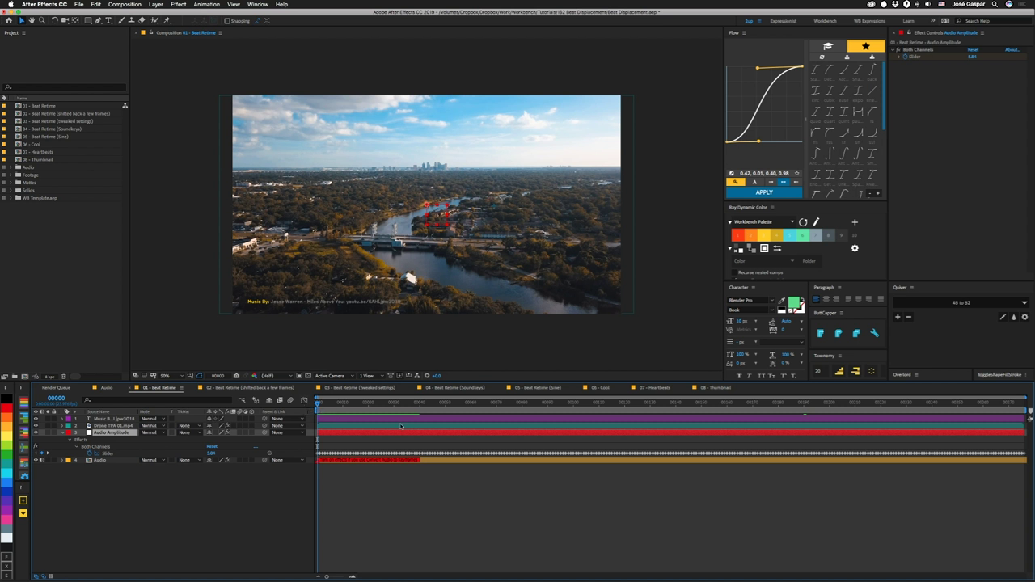
Step: In the Expressionist workspace, load Drone TPA 01.mp4's Timewarp Speed expression and move to its end
click(788, 21)
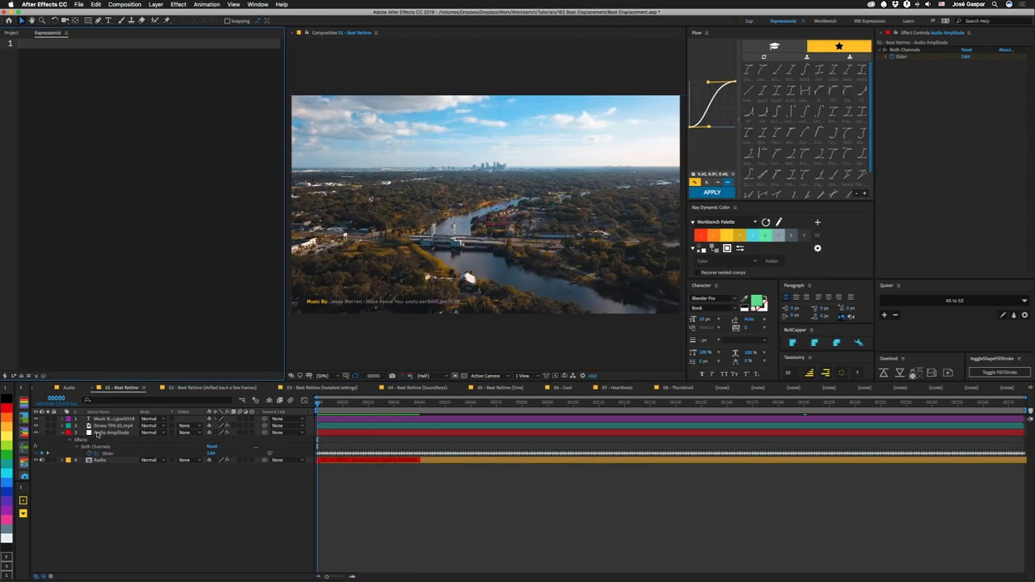
click(102, 426)
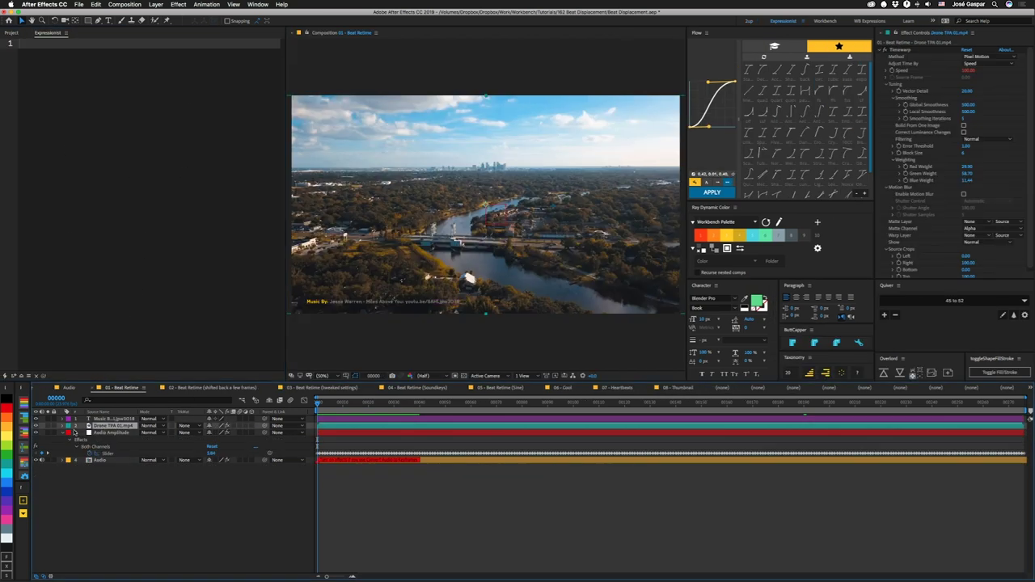
key(e)
key(e)
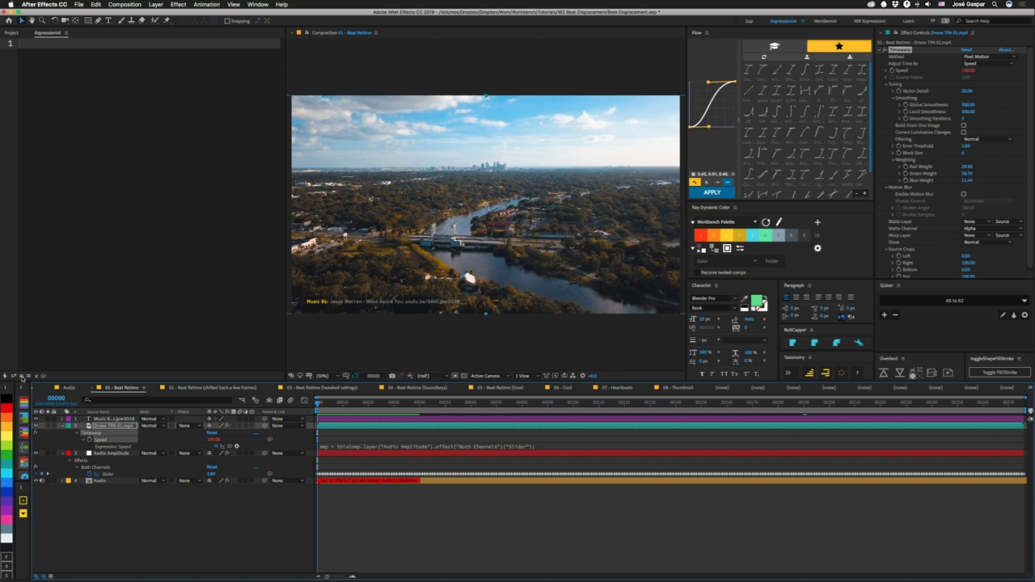
click(119, 251)
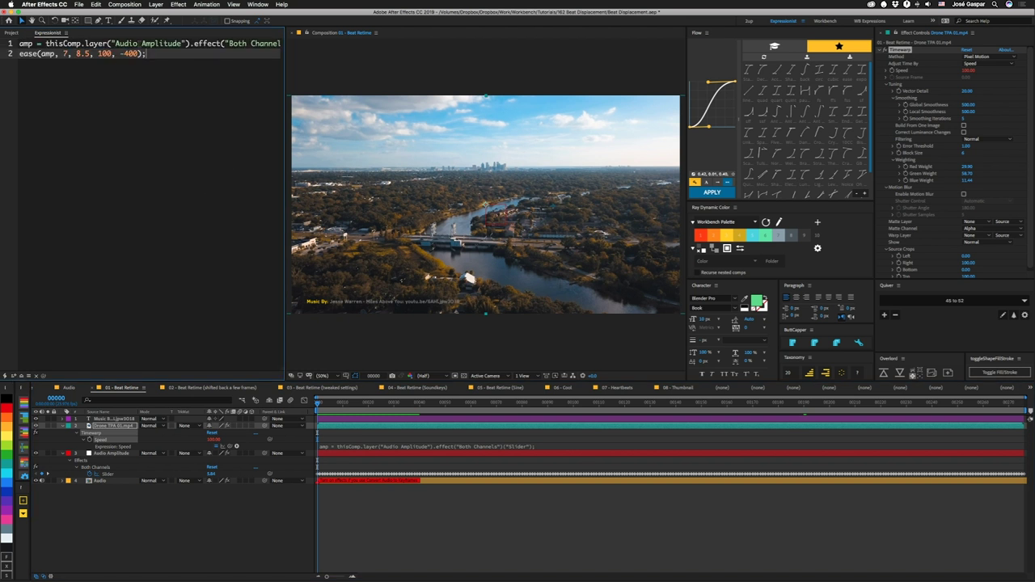
key(alt+Right)
key(alt+Right)
key(alt+Right)
key(alt+Right)
key(alt+Right)
key(alt+Right)
key(alt+Right)
key(alt+Right)
key(alt+Right)
key(alt+Right)
key(Down)
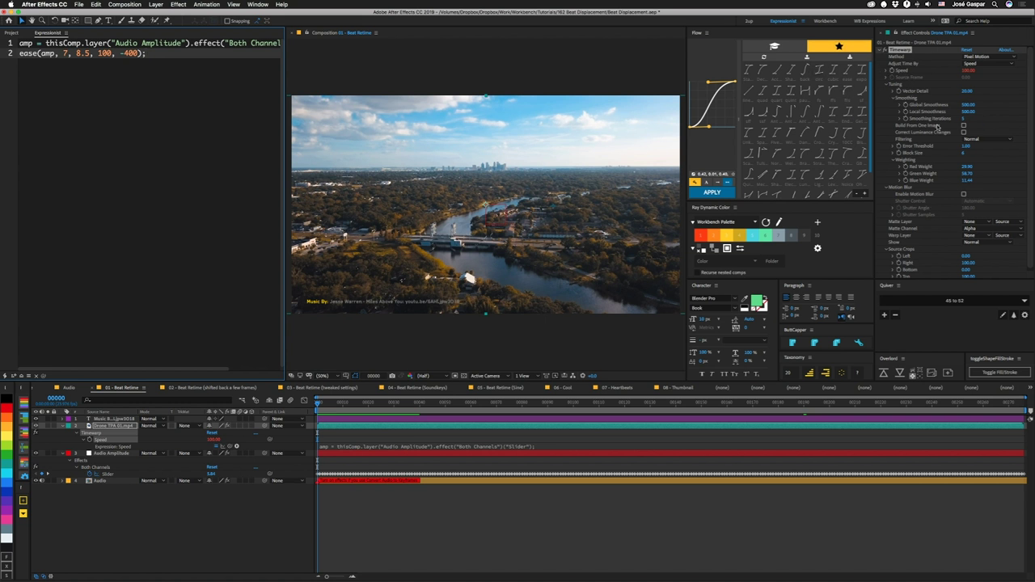
click(975, 63)
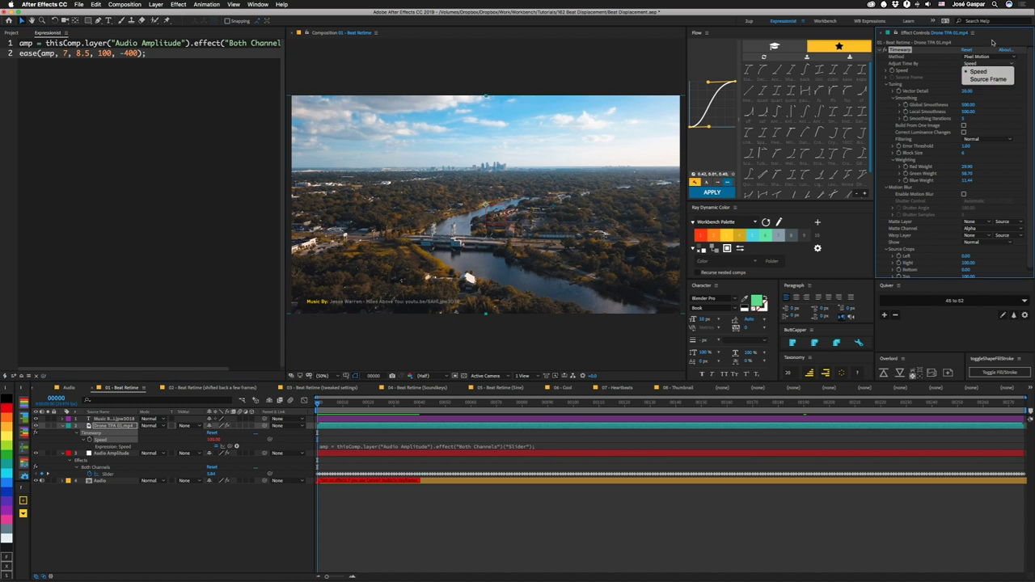
click(979, 71)
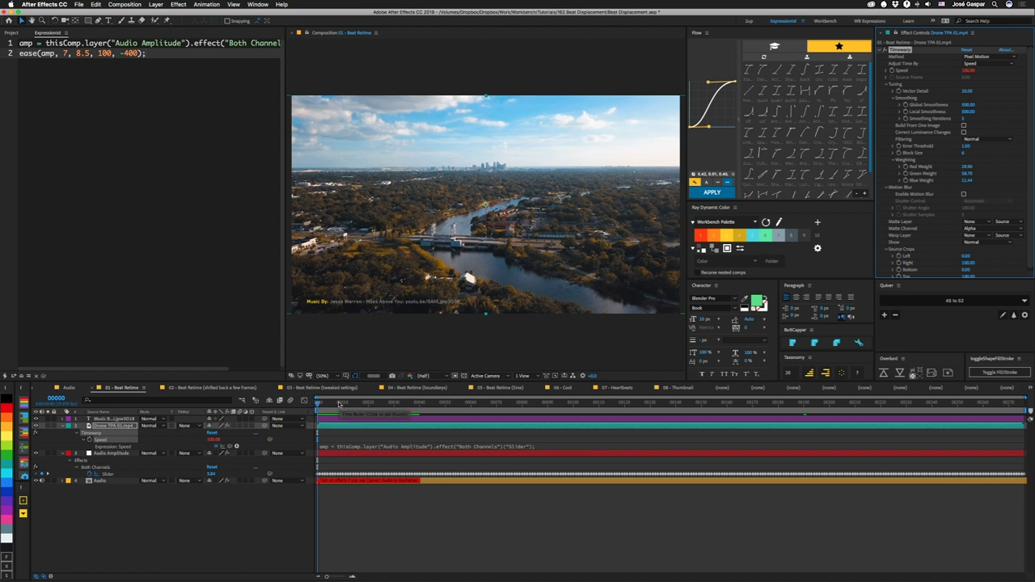
key(space)
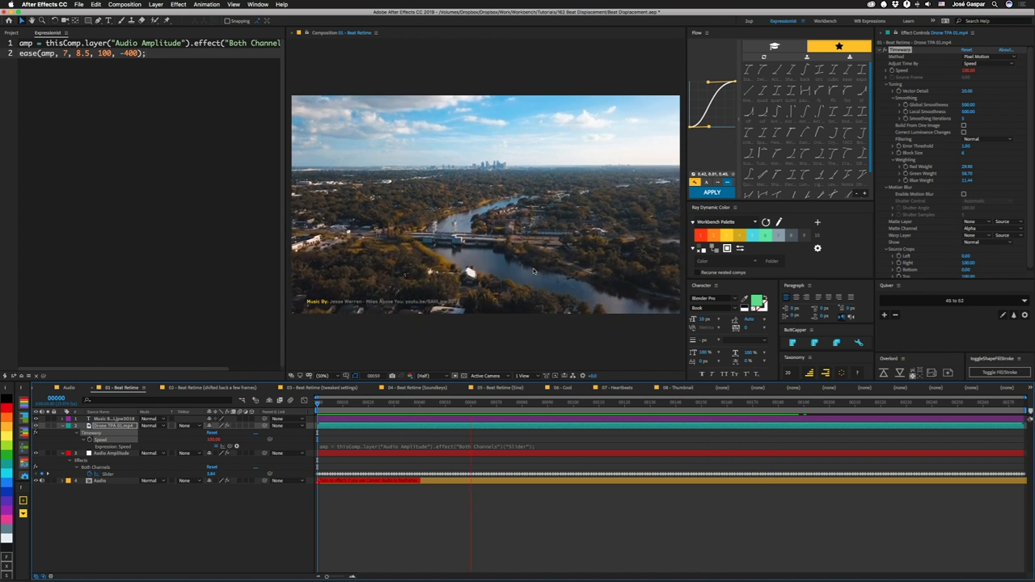
key(space)
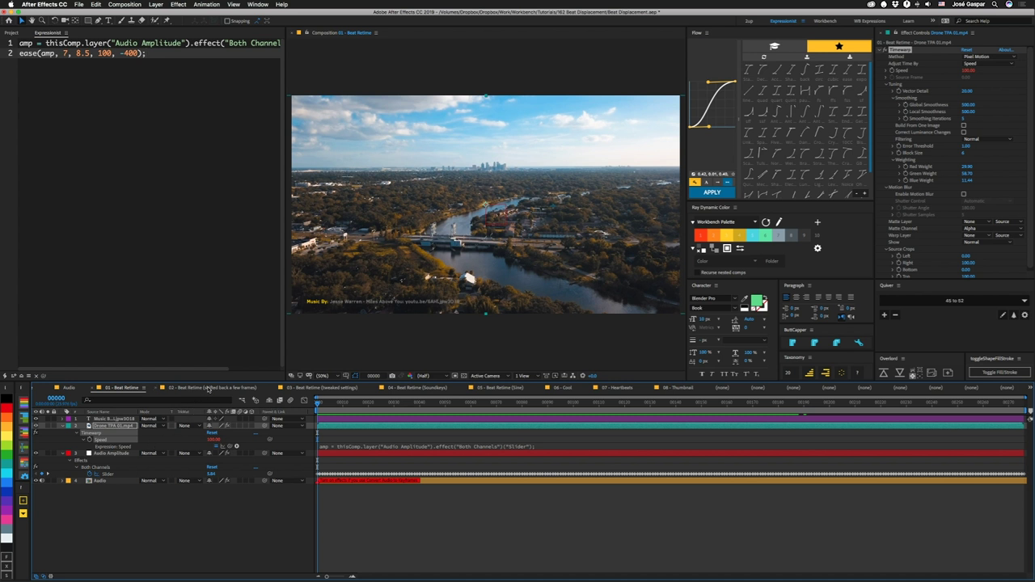
click(216, 389)
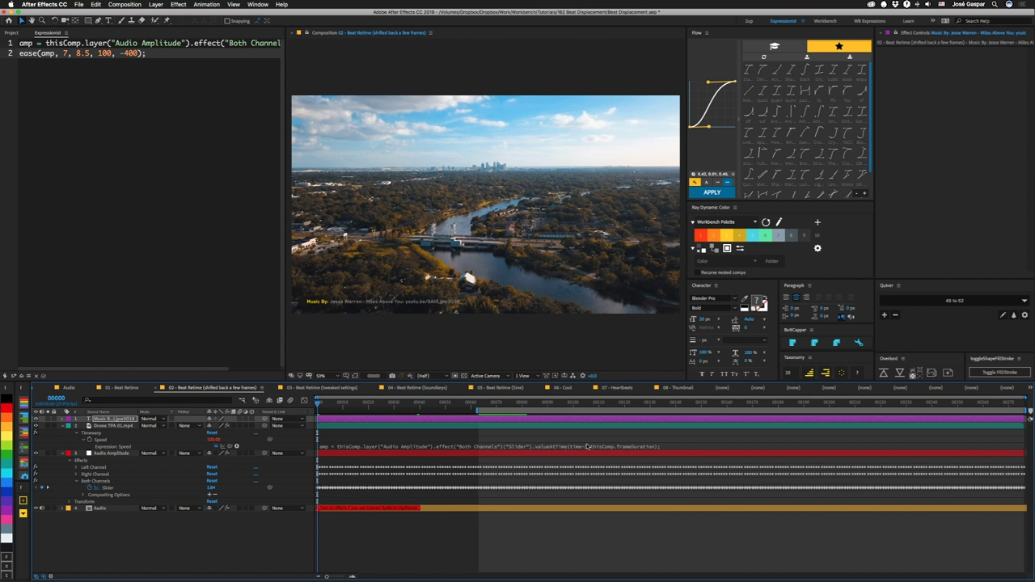
Step: Preview the 02 shifted-back retime, then inspect the Speed expression in 03 - Beat Retime (tweaked settings)
key(space)
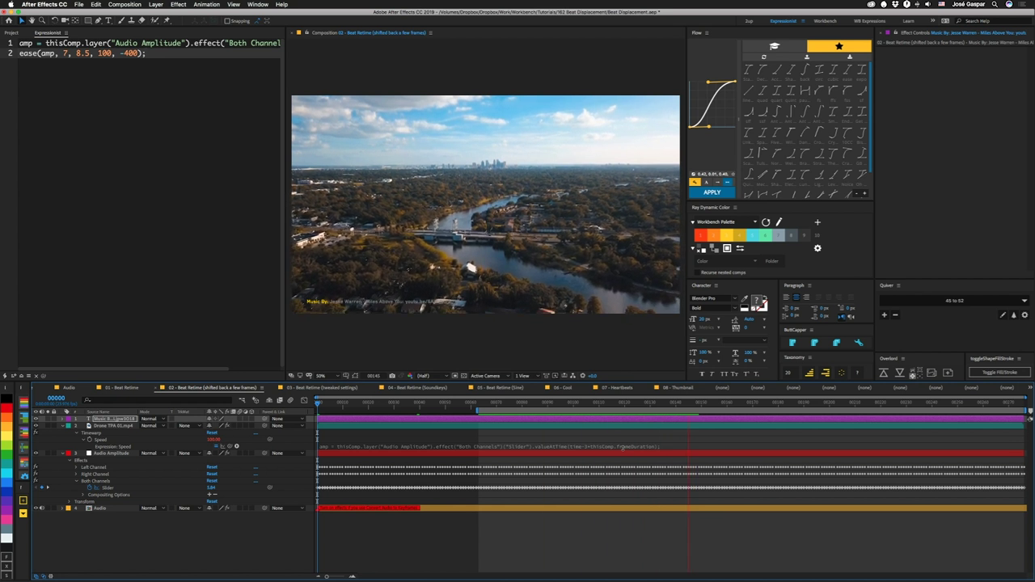
key(space)
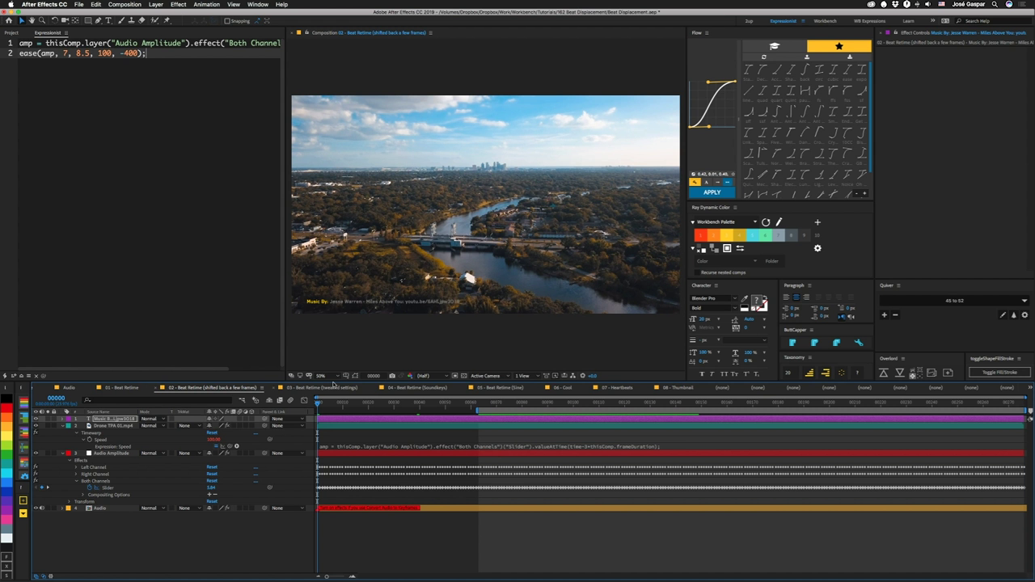
click(332, 387)
click(414, 449)
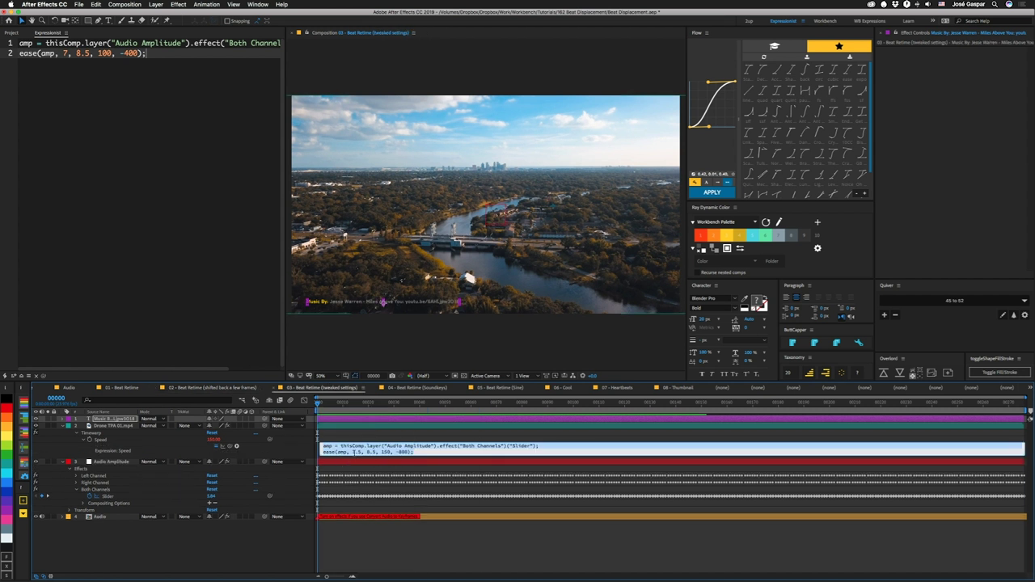
Step: Preview the tweaked ease(amp, 7.5, 8.5, 150, -400) retime, then switch to 04 - Beat Retime (Soundkeys)
click(393, 461)
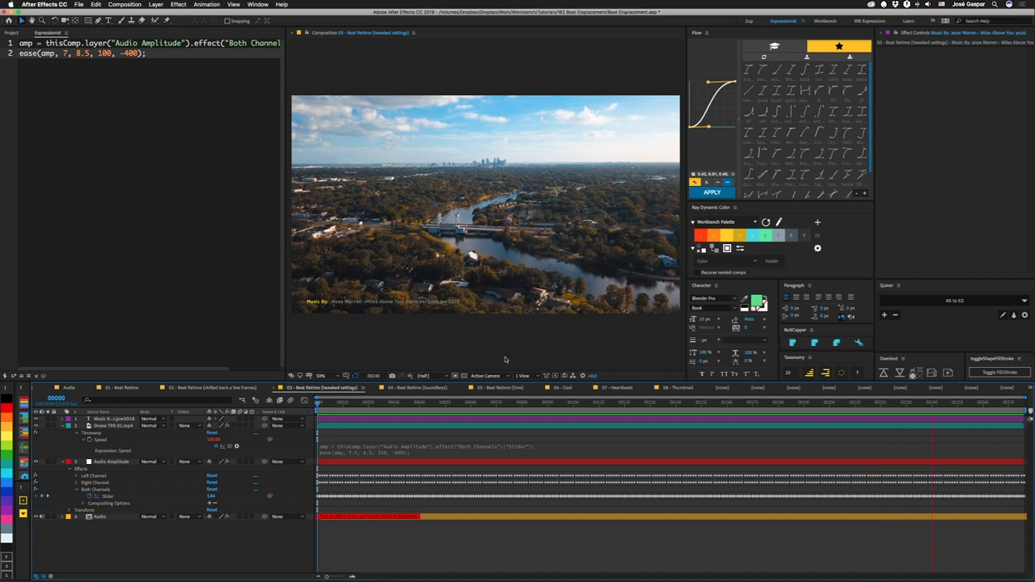
key(space)
click(439, 388)
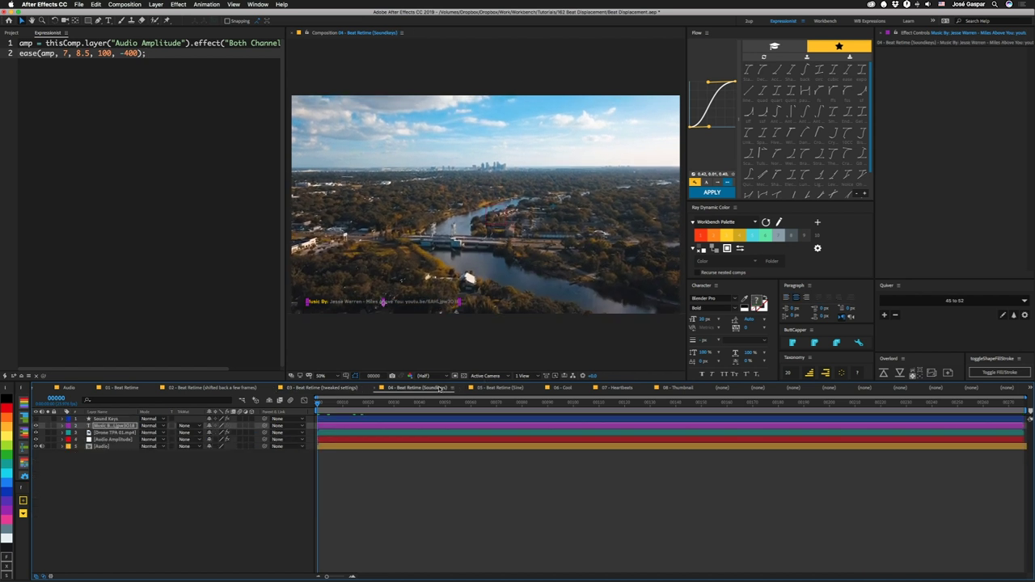
Step: Preview the Soundkeys retime, then select the Airport layer's Timewarp Speed in 05 - Beat Retime (Sine)
key(space)
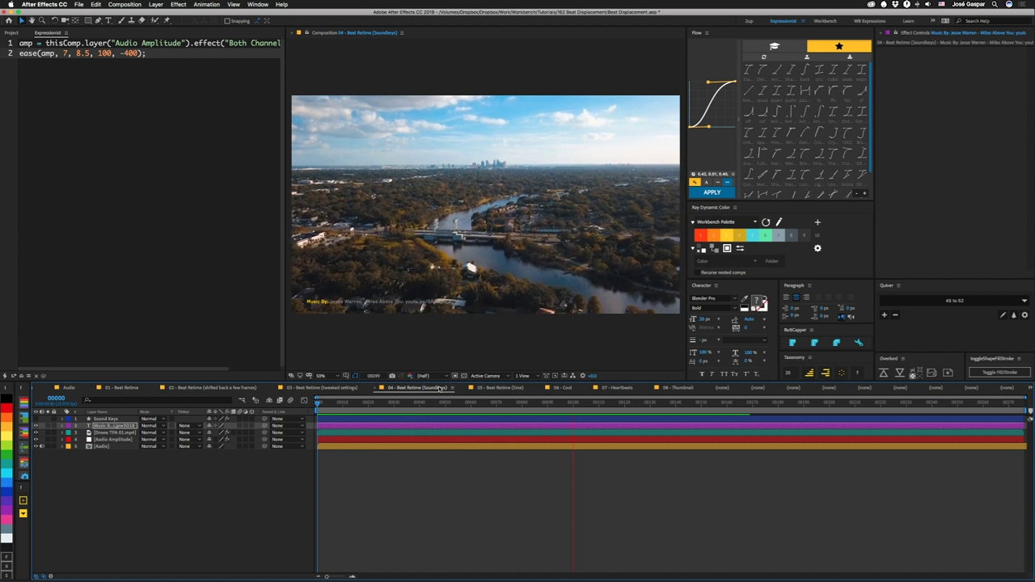
key(space)
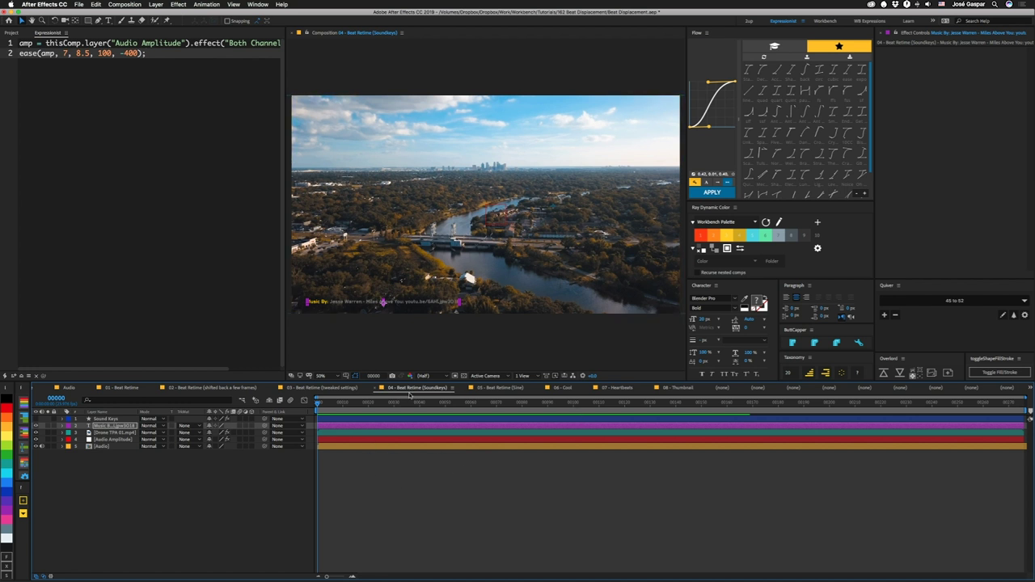
click(501, 387)
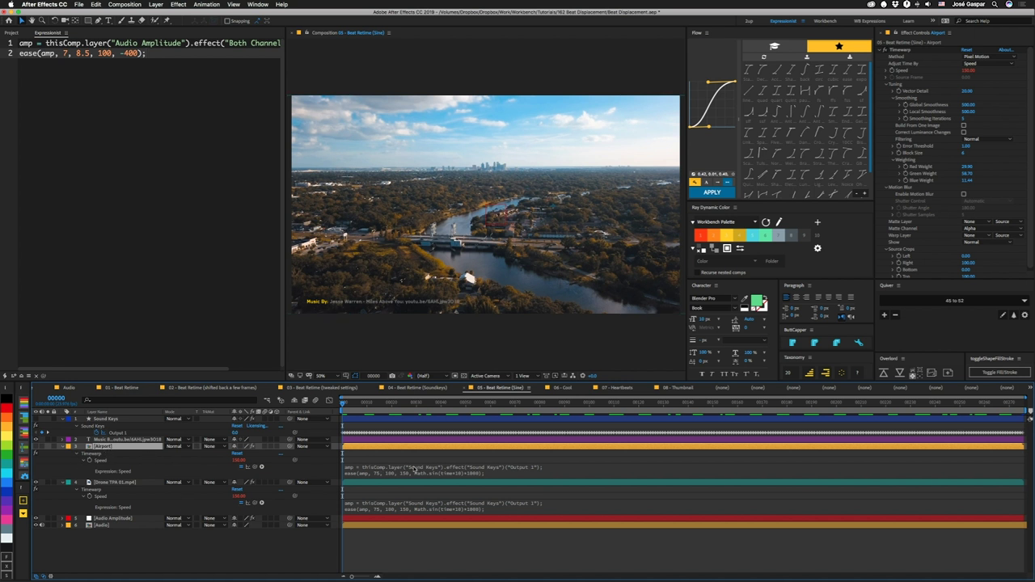
click(99, 461)
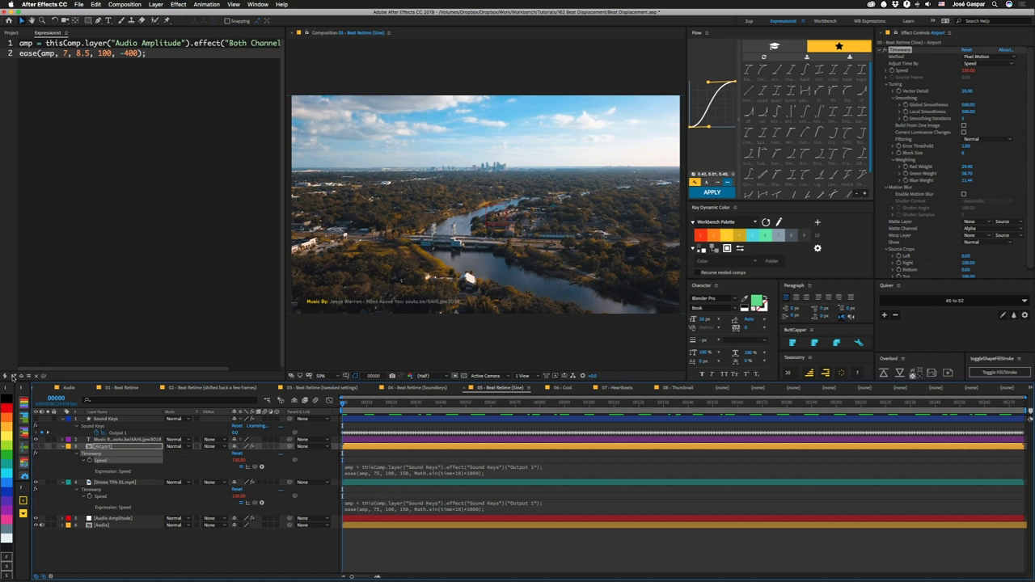
Step: Load the Airport layer's Speed expression into the editor and select its Math.sin(time*10) term
click(24, 376)
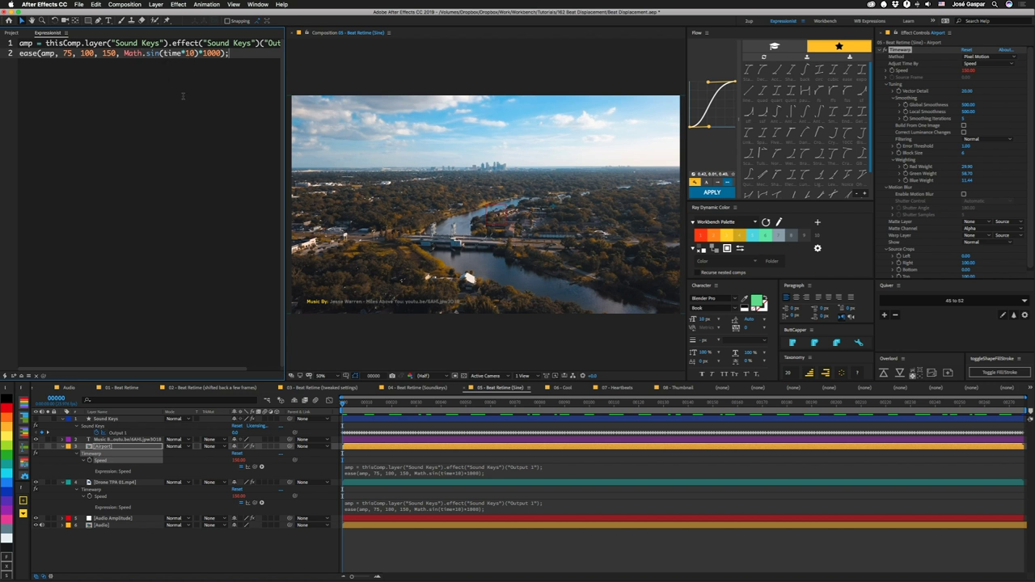
drag(124, 53, 199, 53)
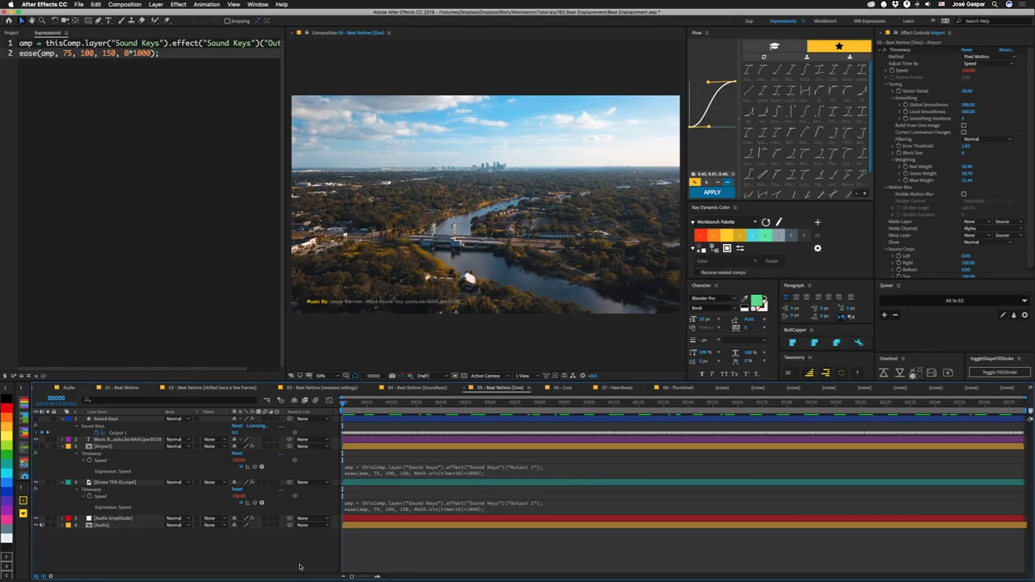
Step: Preview the retime with the Speed line reading ease(amp, 75, 100, 150, 0*1000)
key(space)
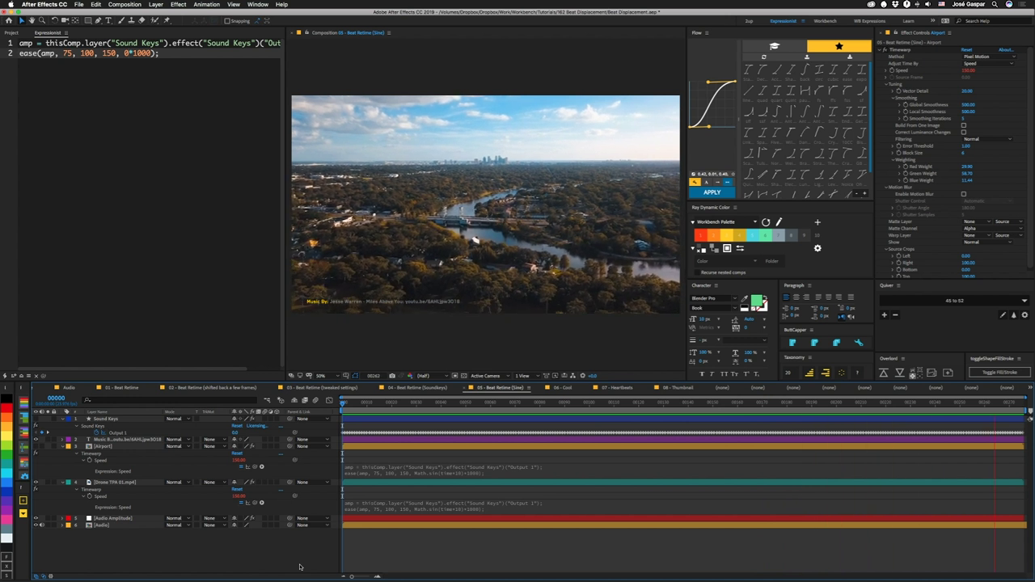
Step: Stop the preview, switch to the 06 - Cool composition and select a layer in it
key(space)
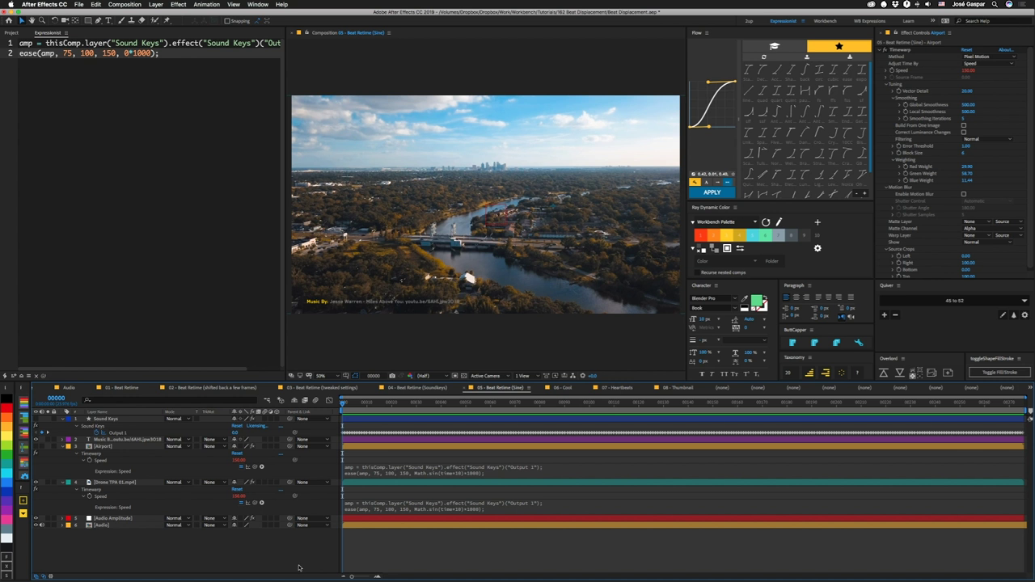
click(568, 389)
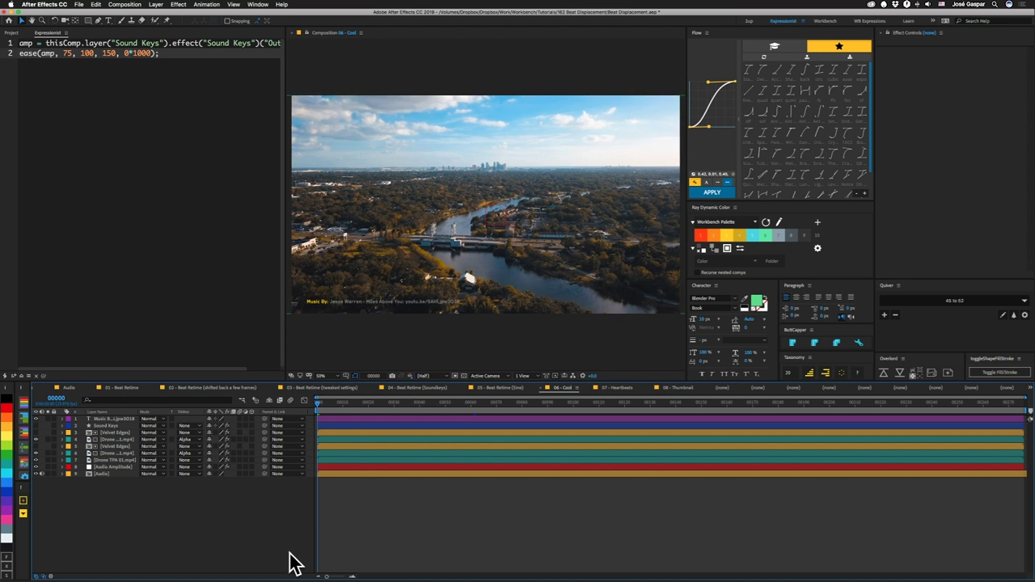
click(113, 434)
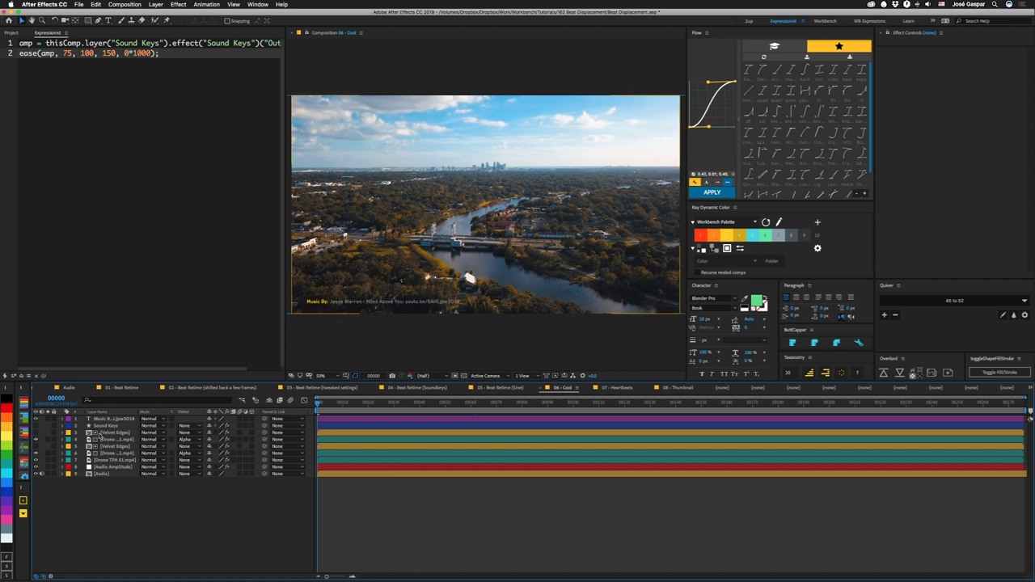
click(90, 434)
double_click(91, 433)
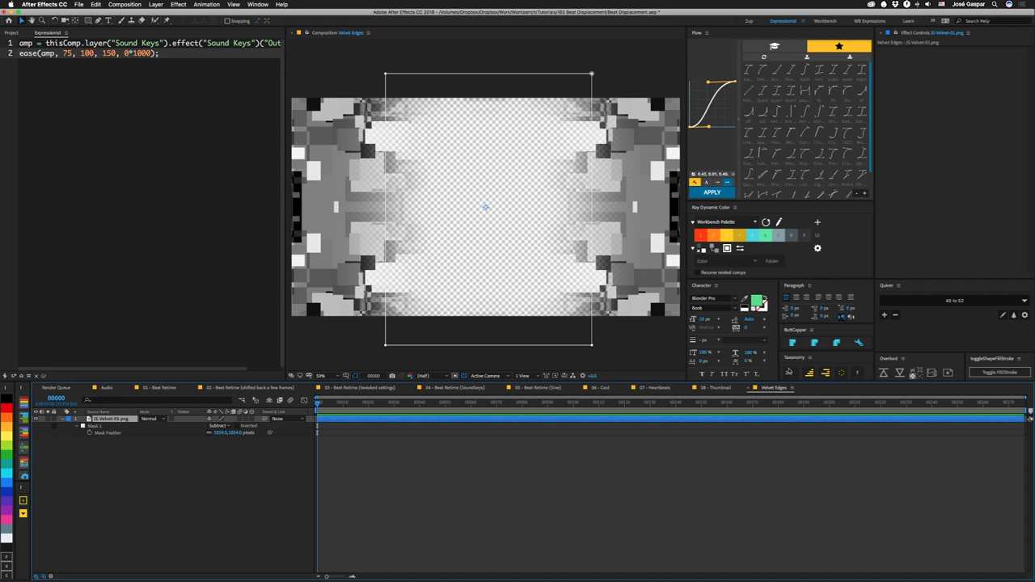
click(748, 388)
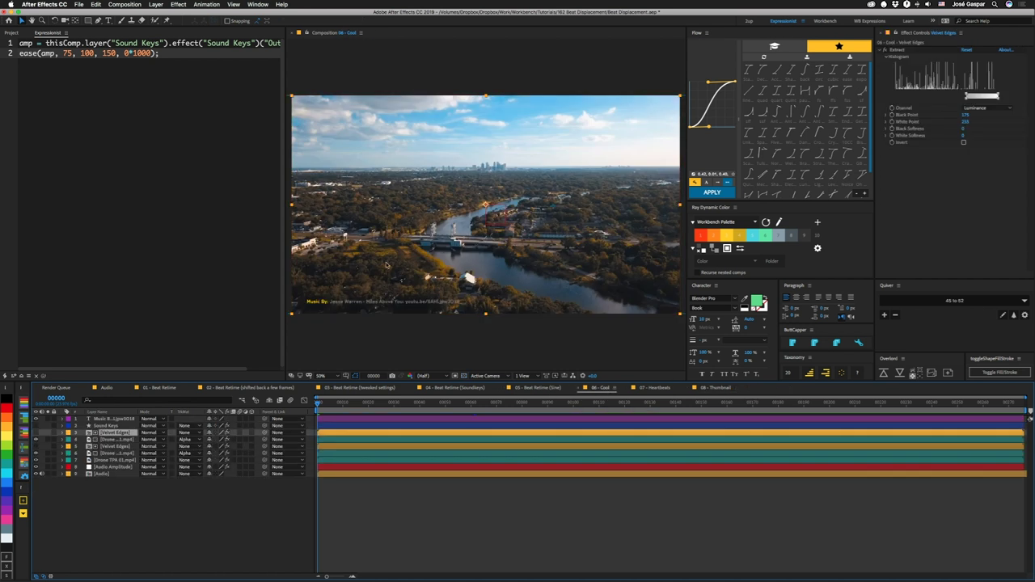
key(space)
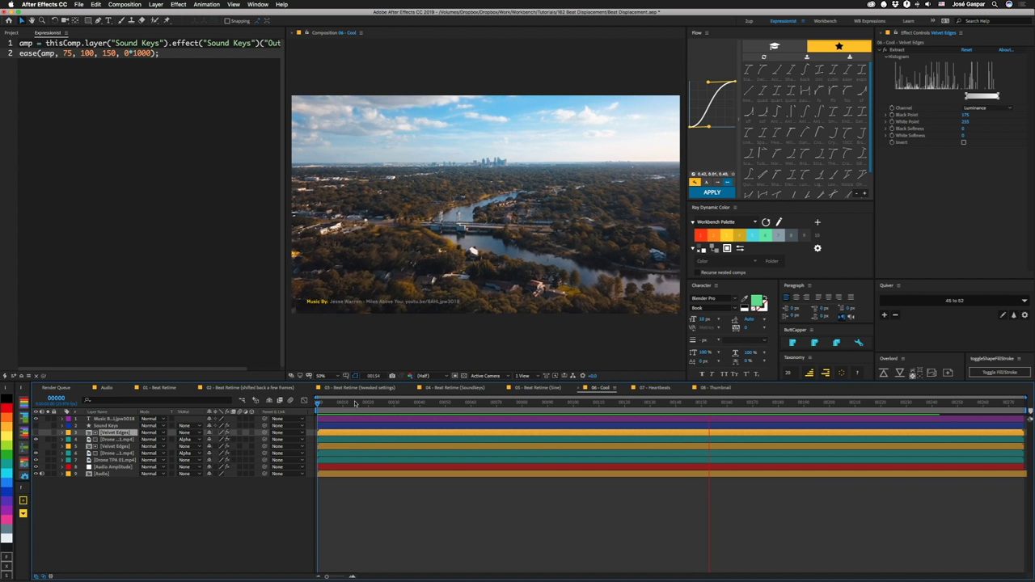
key(space)
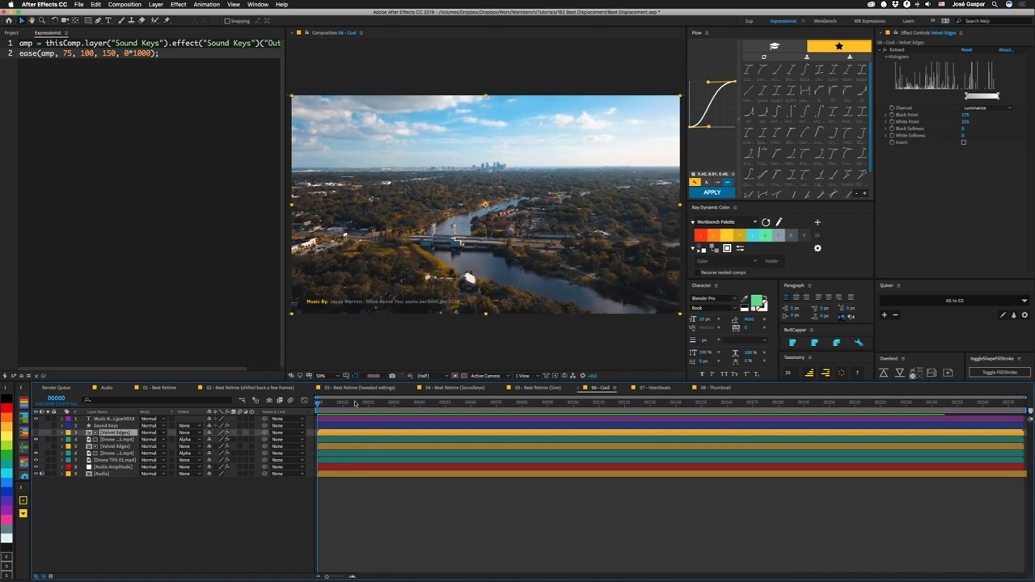
click(119, 442)
click(116, 440)
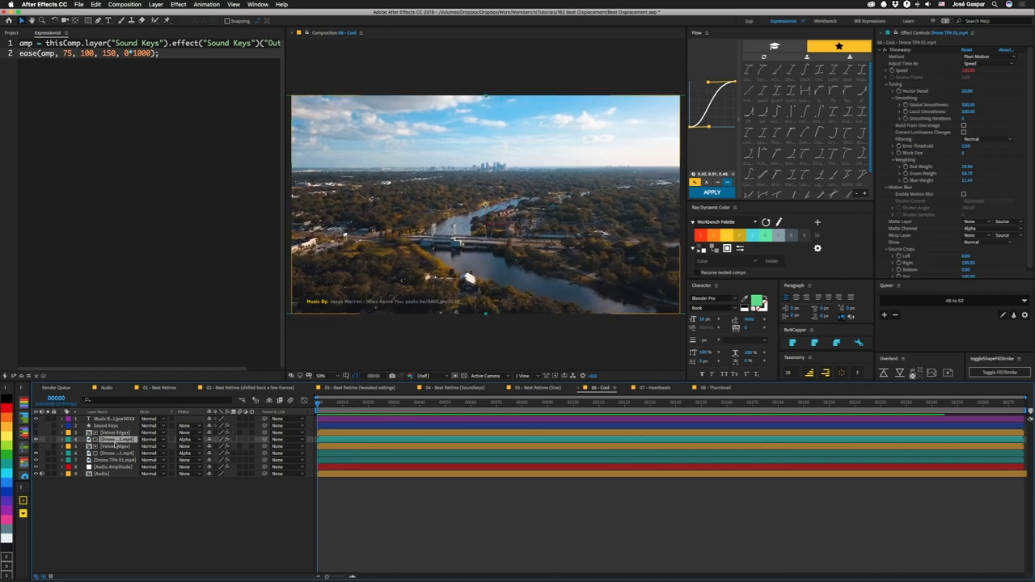
Step: Paste the Math.sin(time*10+1)*1000 offset into the upper drone layer's Timewarp Speed expression
key(e)
key(e)
click(64, 446)
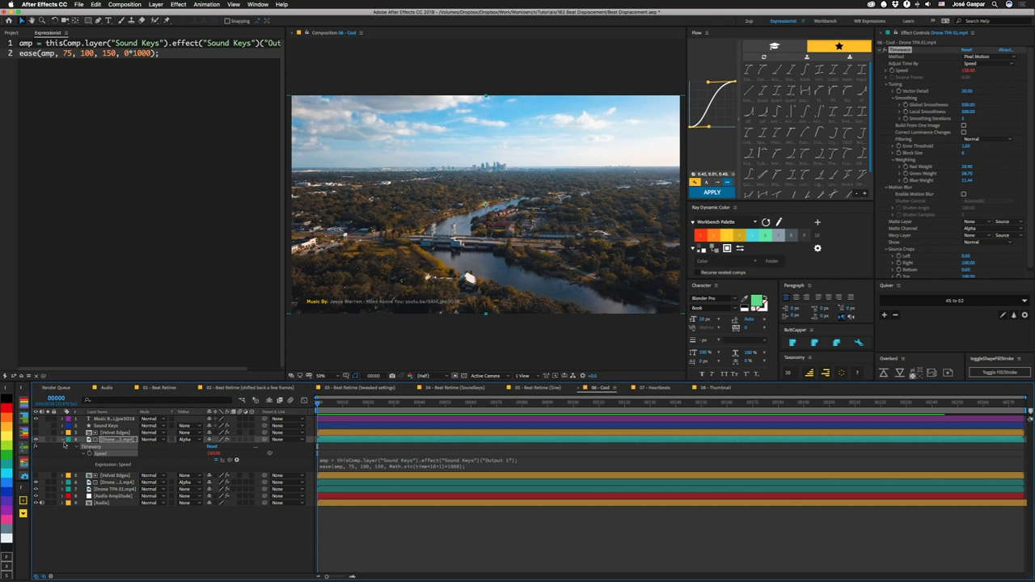
text(Math.sin(time*10+1))
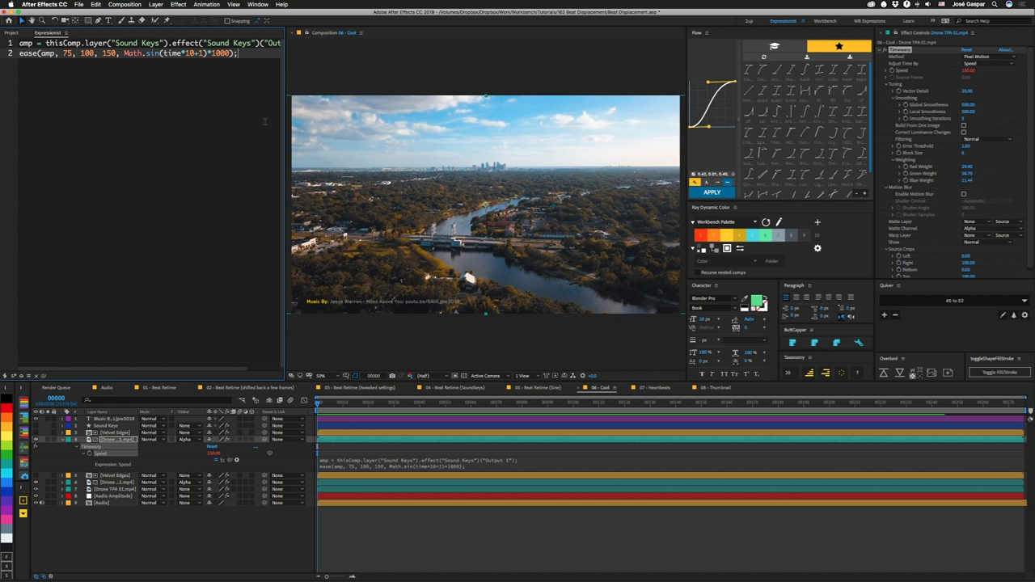
Step: Reveal the lower drone's Speed expression and make the Velvet Edges glitch layer above it visible
click(113, 482)
key(e)
key(e)
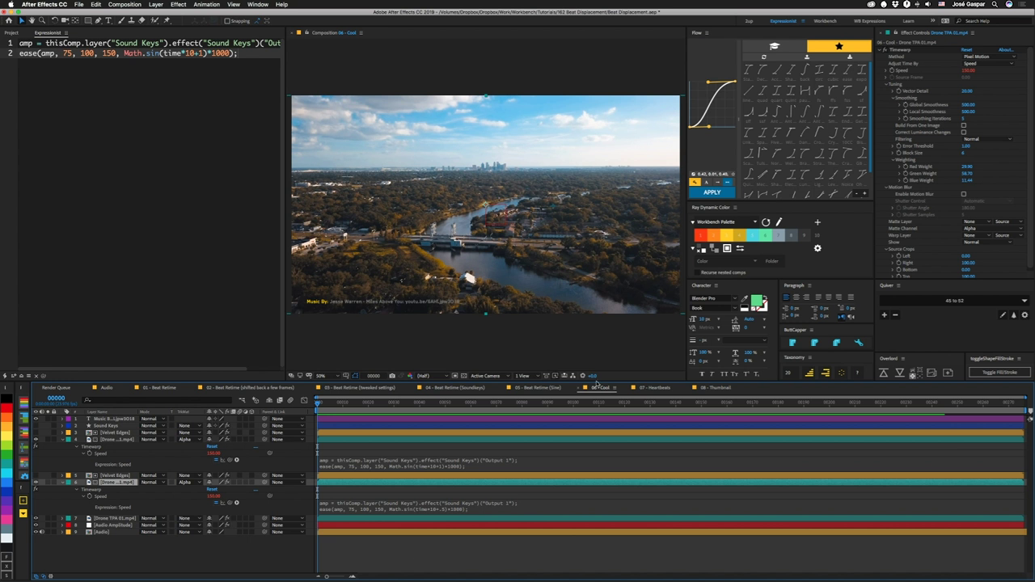
click(109, 475)
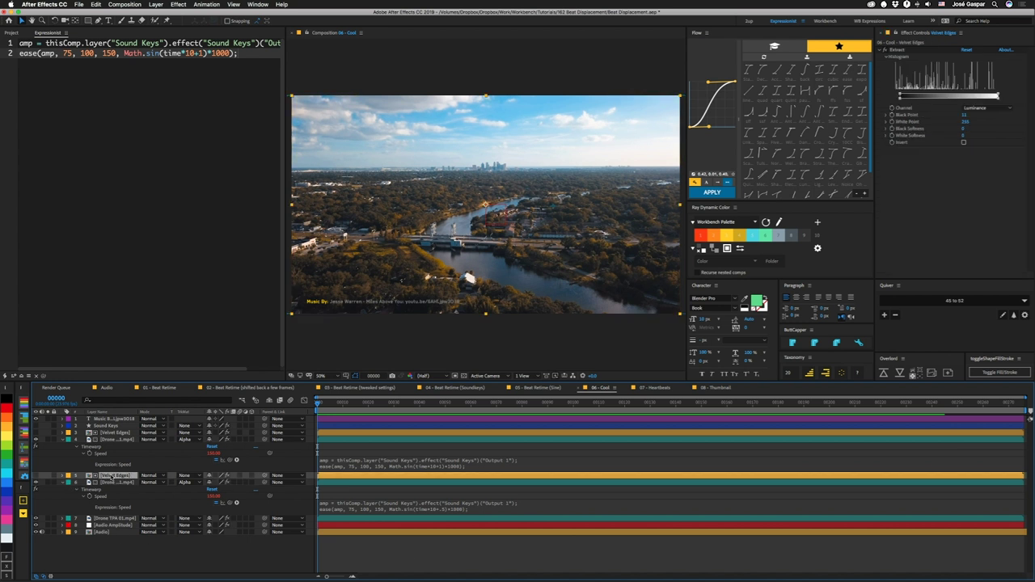
click(35, 475)
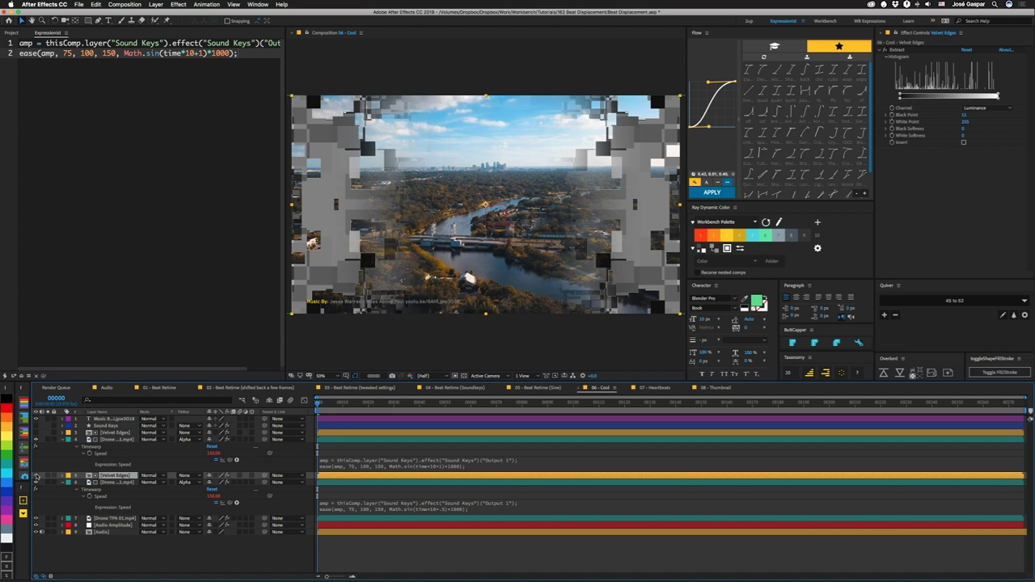
Step: Set Track Matte to Luma Matte [Velvet Edges] on layers 6 and 4, then preview
click(184, 482)
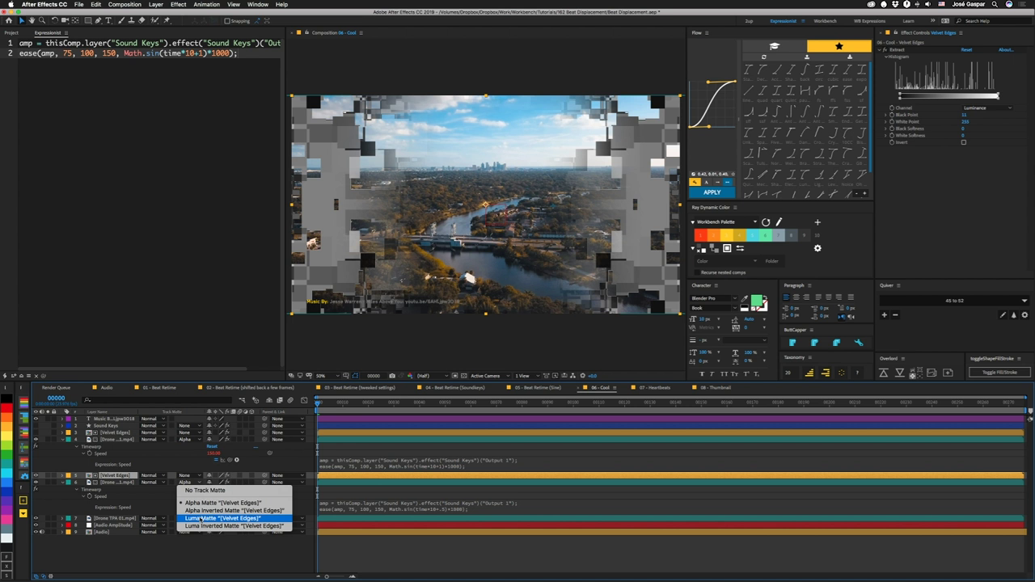
click(200, 519)
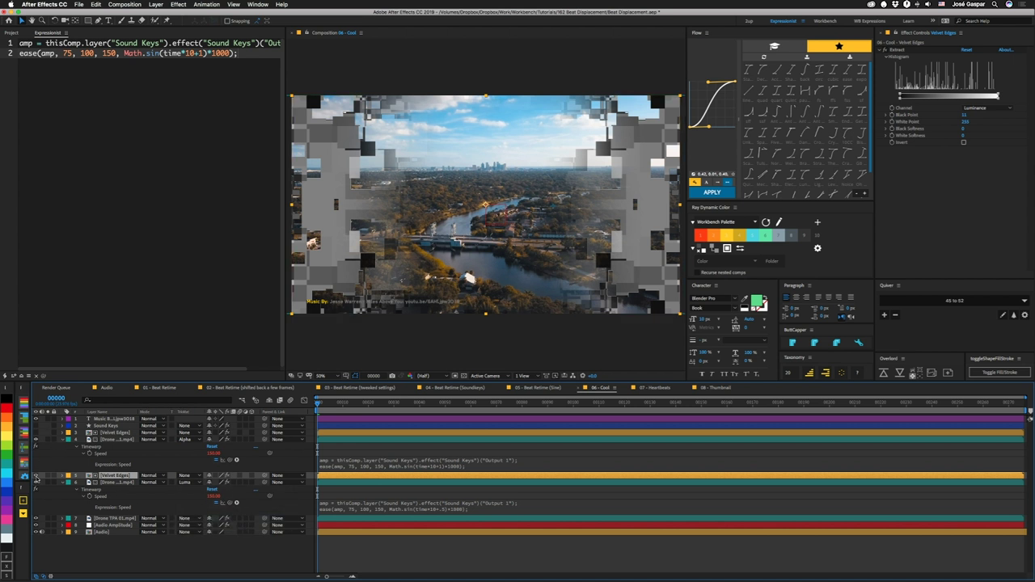
click(185, 439)
click(220, 475)
key(space)
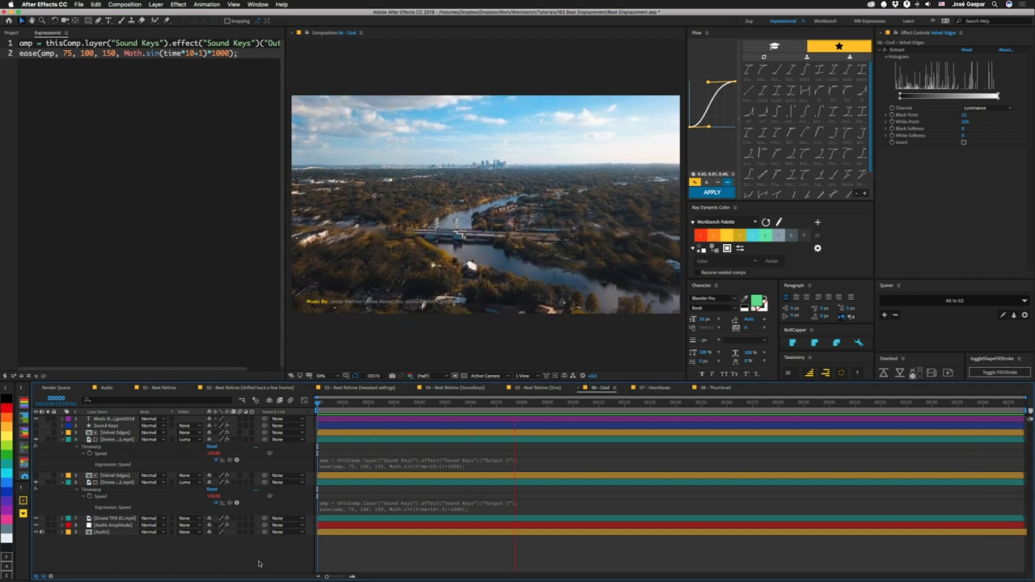
Step: Undo the luma mattes so both drones return to Alpha, and preview the result
key(space)
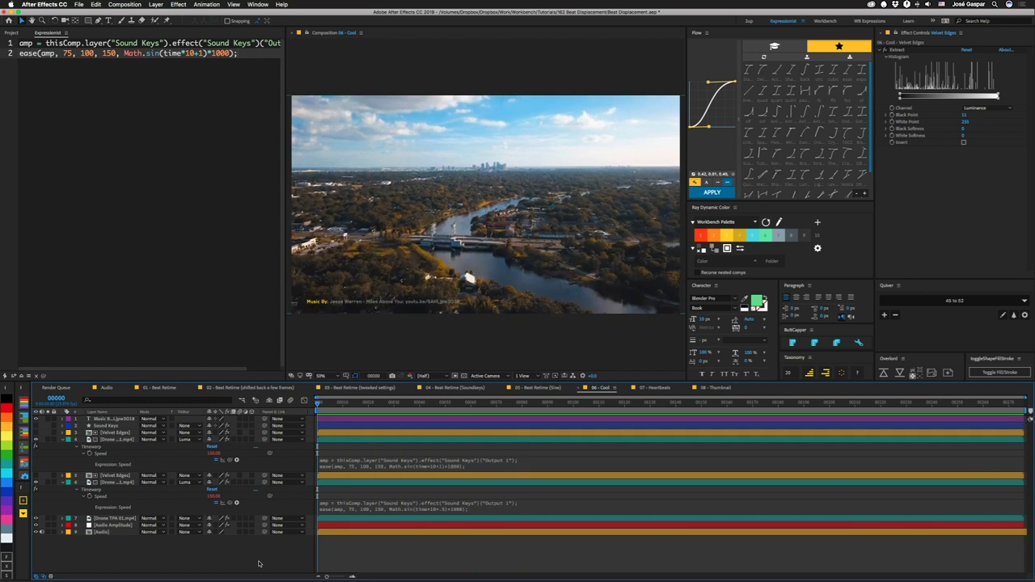
key(super+z)
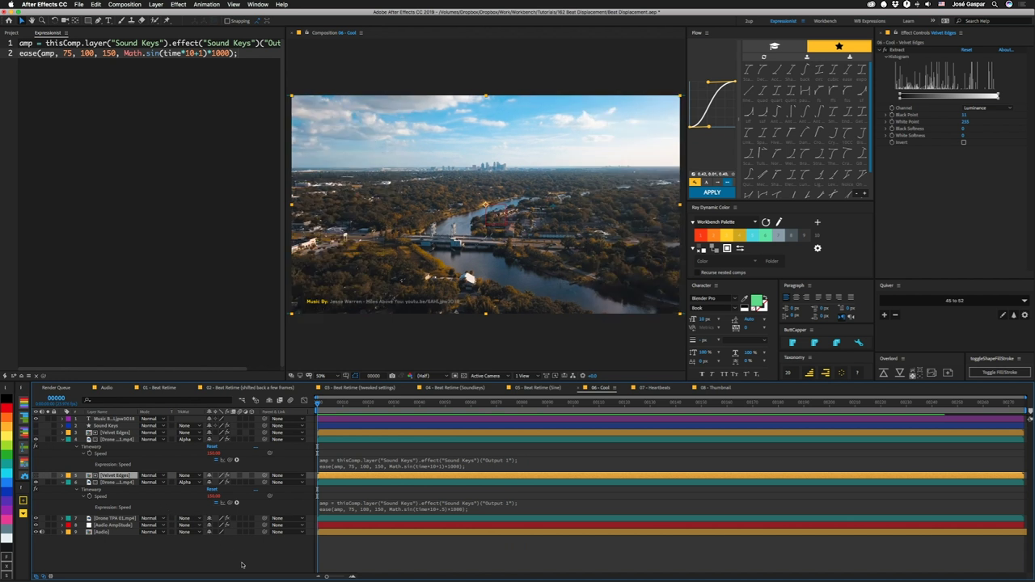
key(space)
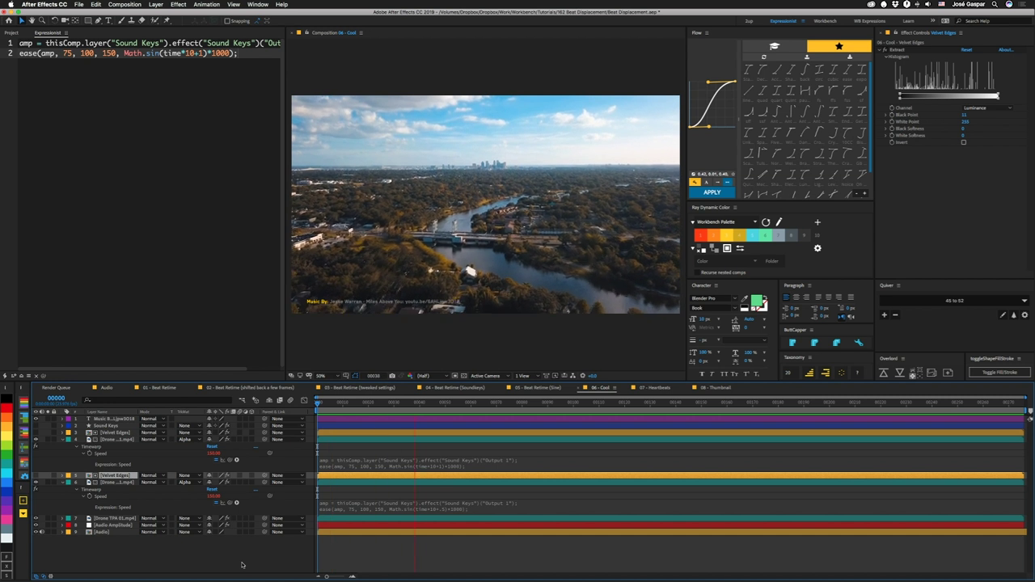
key(space)
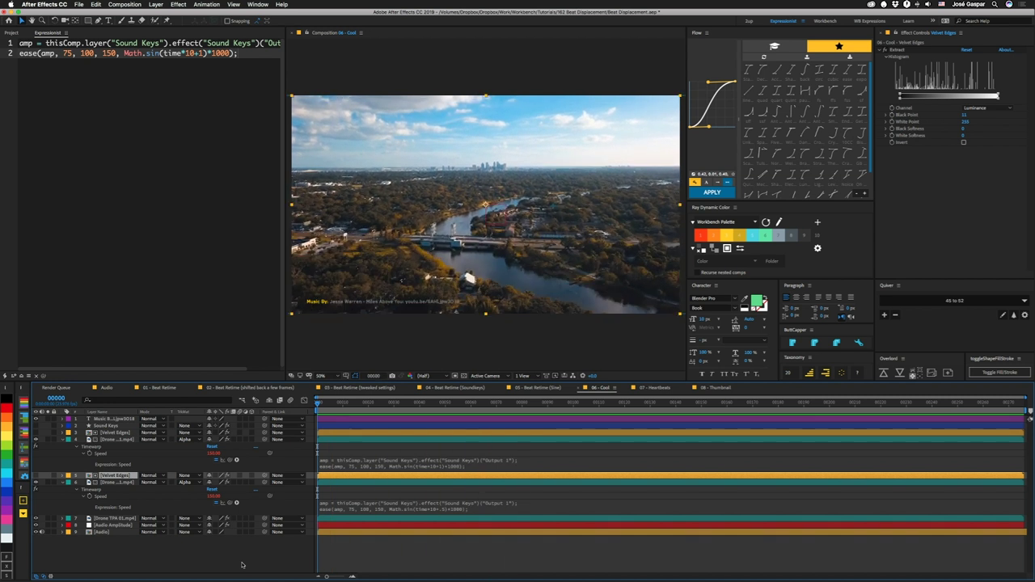
Step: Toggle the top Velvet Edges layer on and off, preview again, then go to 07 - Heartbeats
click(115, 433)
click(36, 433)
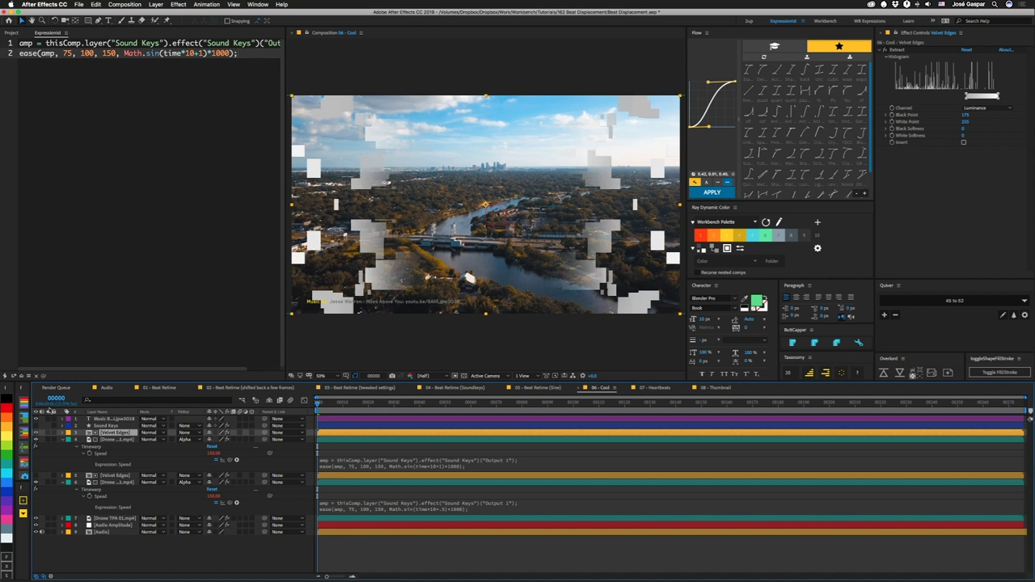
click(35, 433)
key(space)
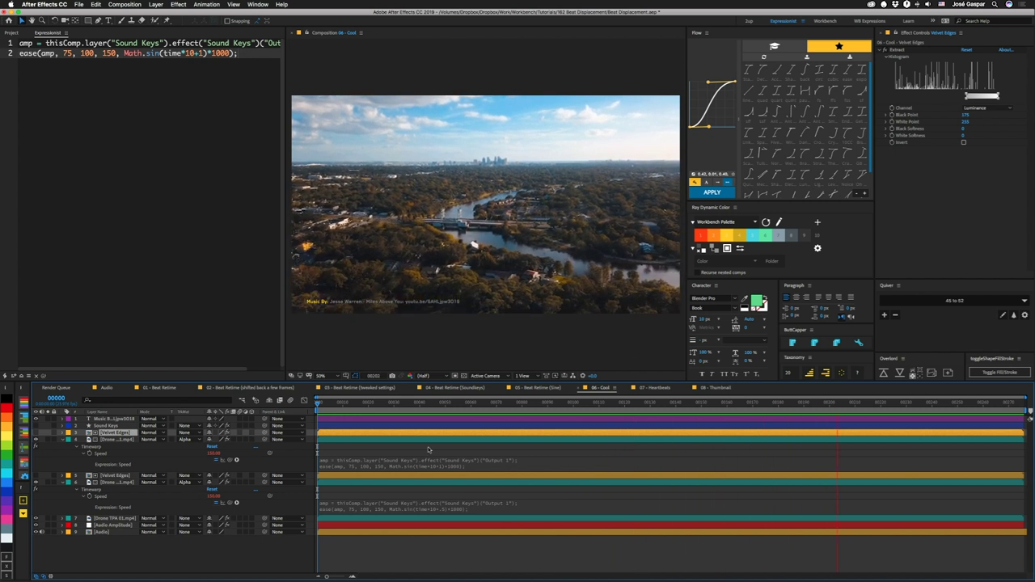
key(space)
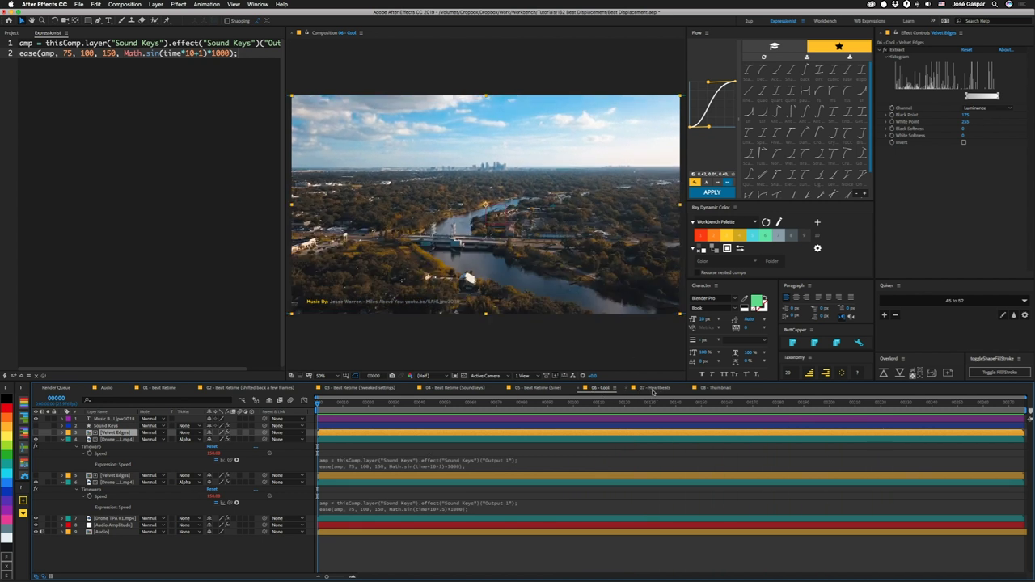
click(655, 389)
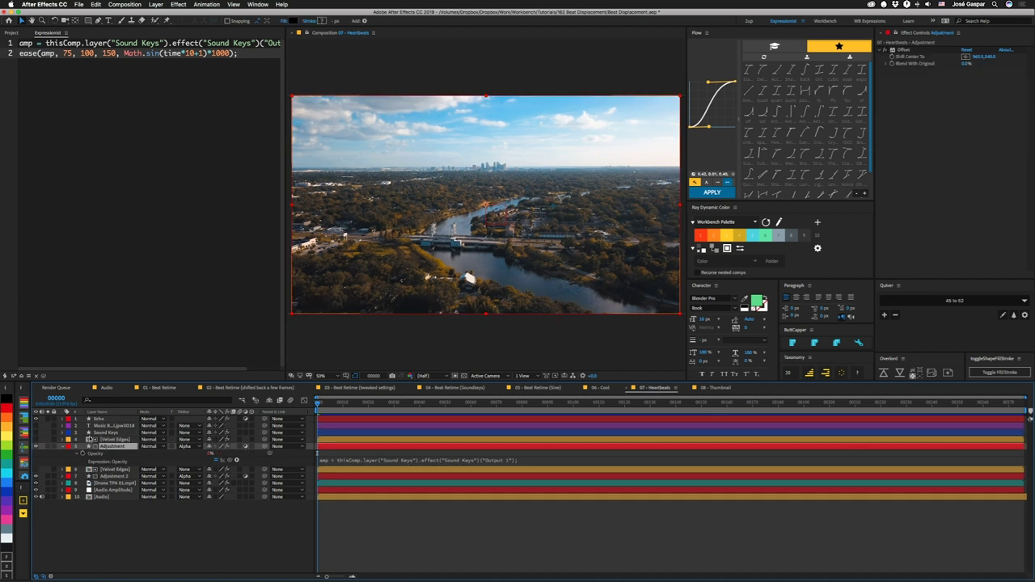
Step: Select the Echo layer, preview the heartbeat echo playback twice, and set the time to frame 59
click(100, 419)
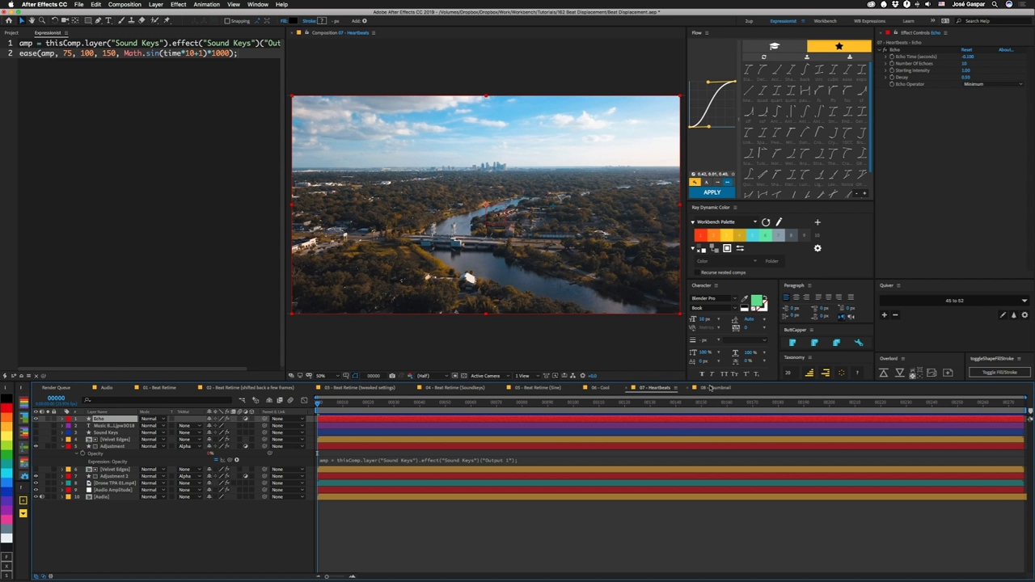
key(space)
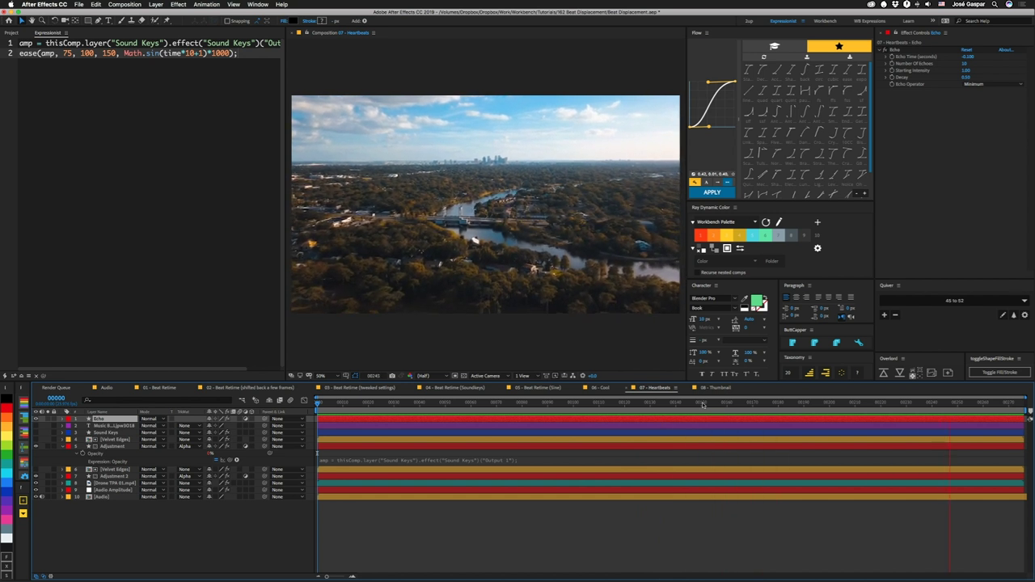
key(space)
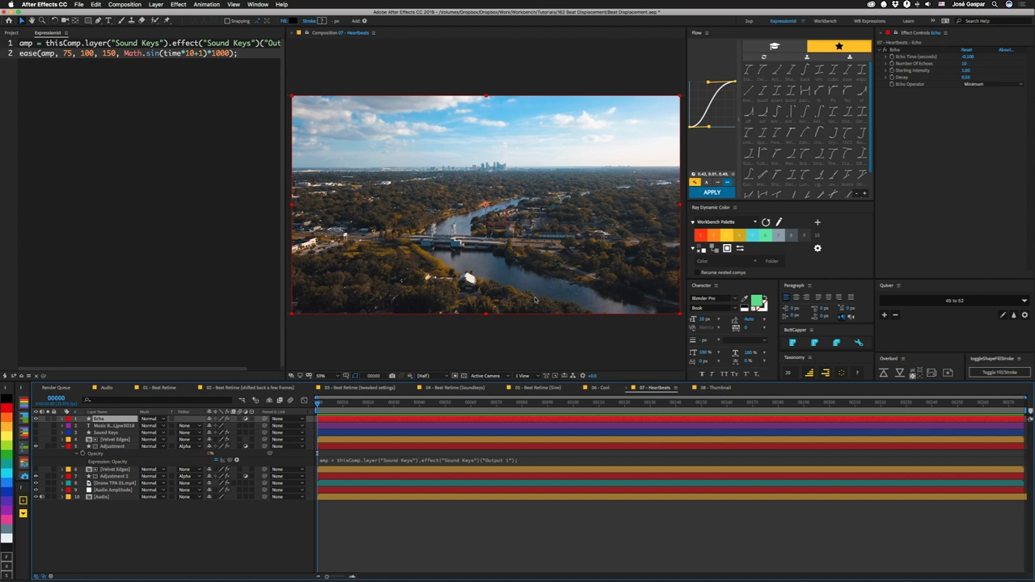
key(space)
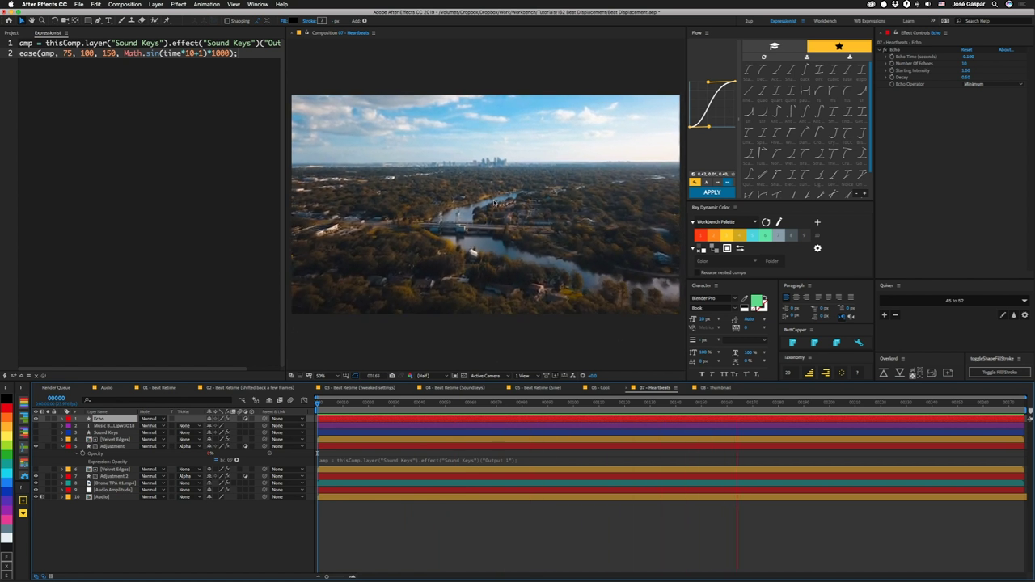
key(space)
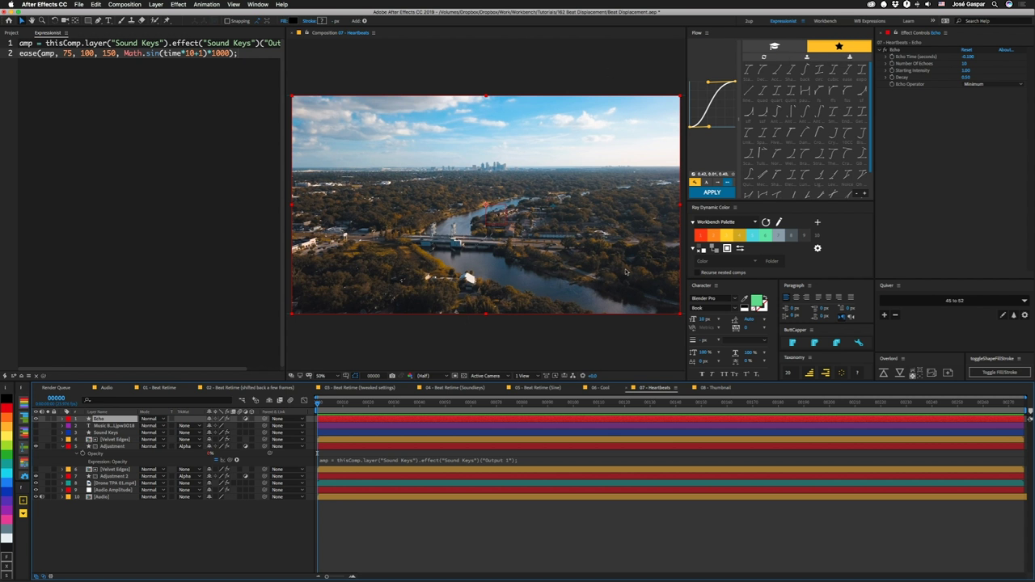
drag(445, 403, 467, 410)
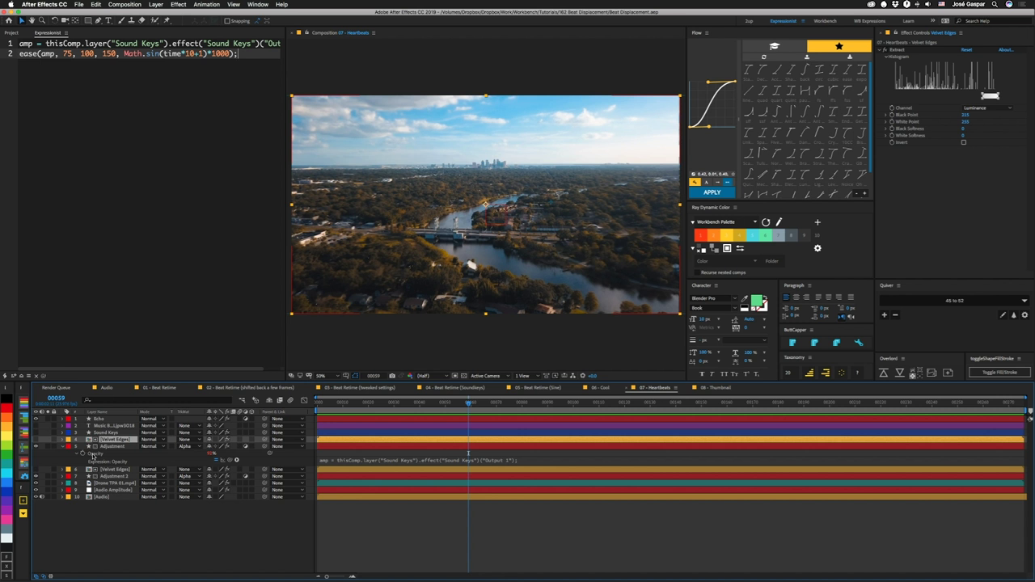
Step: Select the Adjustment layer and apply the ease(amp, 75, 100, 0, 100) Opacity expression
click(89, 445)
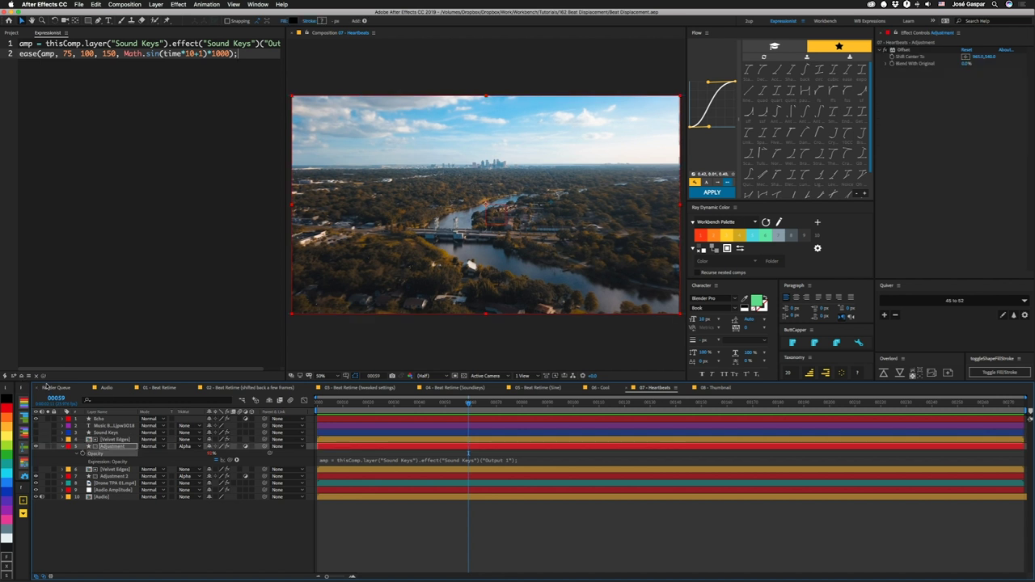
key(super+z)
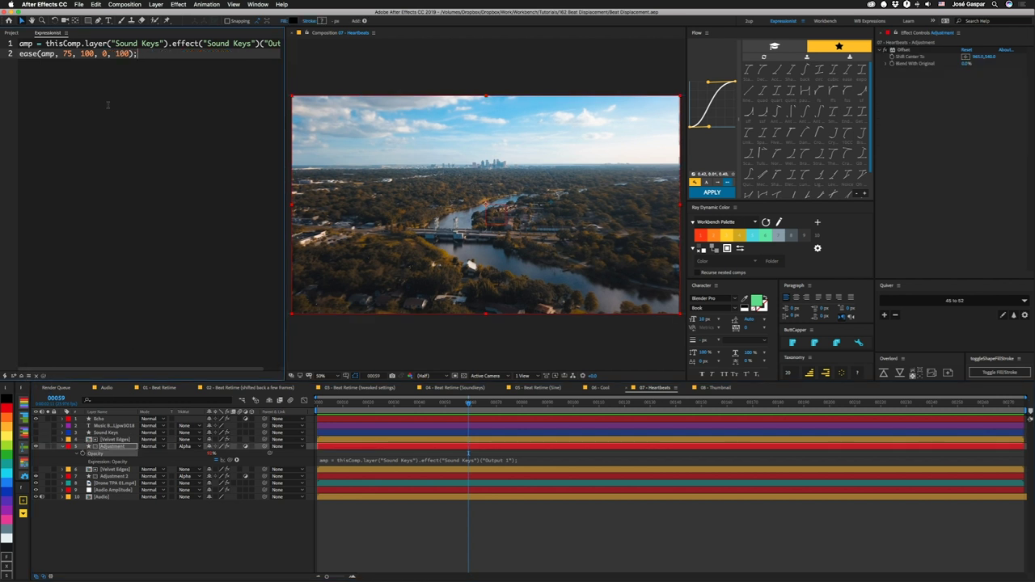